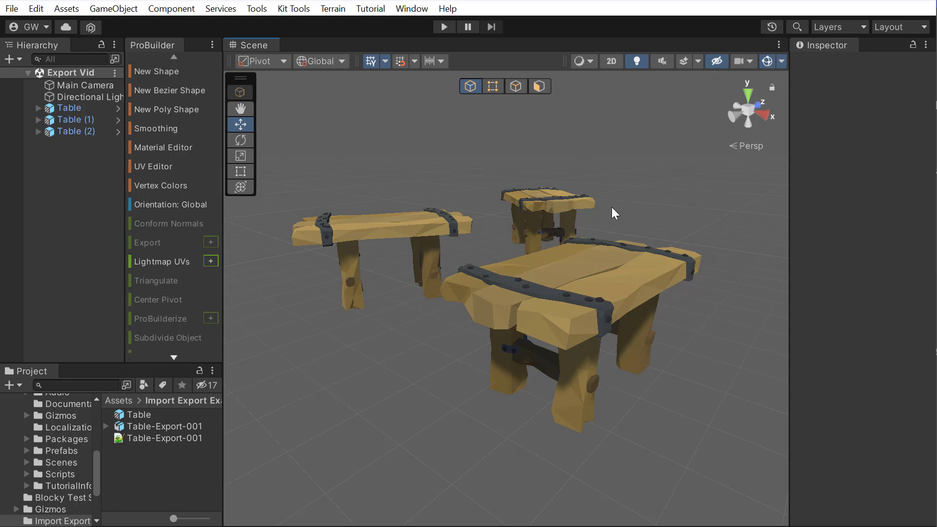
# Step: Orbit the Scene view around the three tables, down to a low angle and back up
pyautogui.keyDown('alt'); pyautogui.moveTo(614, 211); pyautogui.dragTo(546, 199); pyautogui.keyUp('alt')
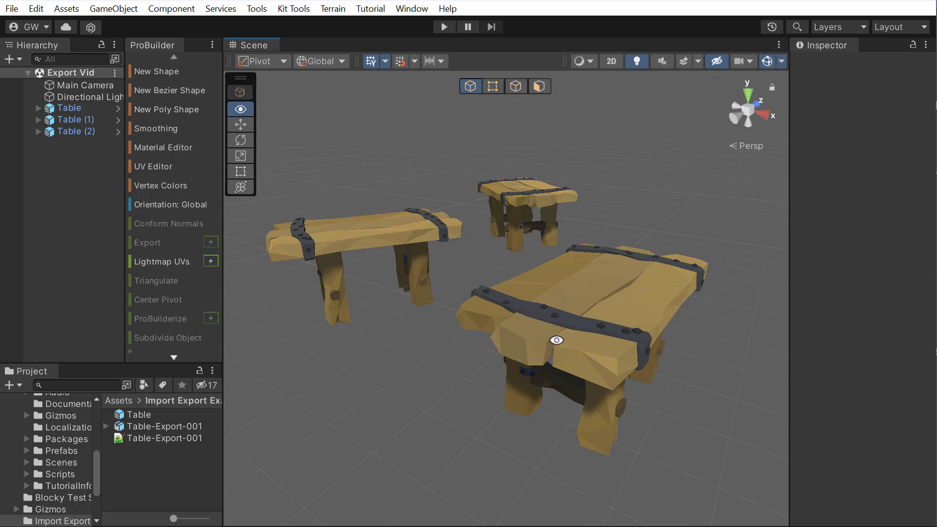
pyautogui.keyDown('alt'); pyautogui.moveTo(556, 339); pyautogui.dragTo(602, 404); pyautogui.keyUp('alt')
pyautogui.keyDown('alt'); pyautogui.moveTo(503, 286); pyautogui.dragTo(540, 335); pyautogui.keyUp('alt')
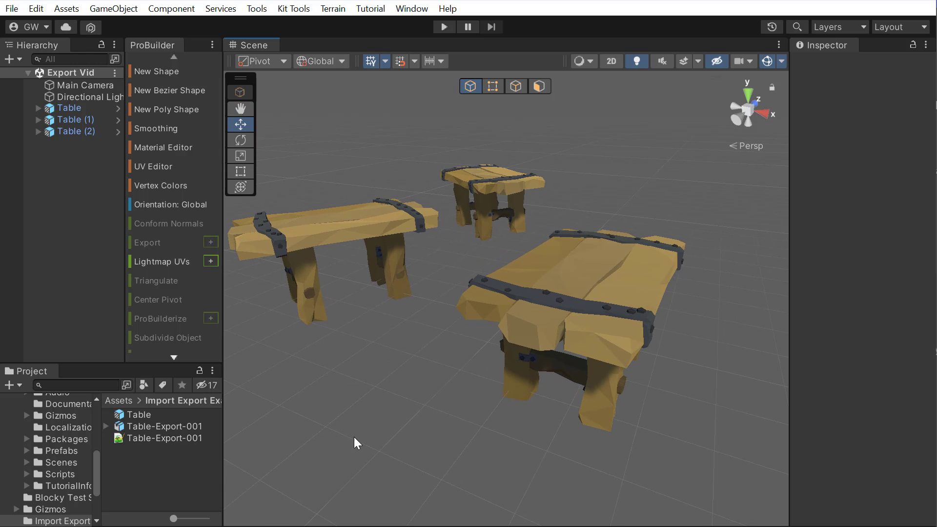
# Step: Compare the Table-Export-001 model's import settings with the Table prefab asset
pyautogui.click(160, 427)
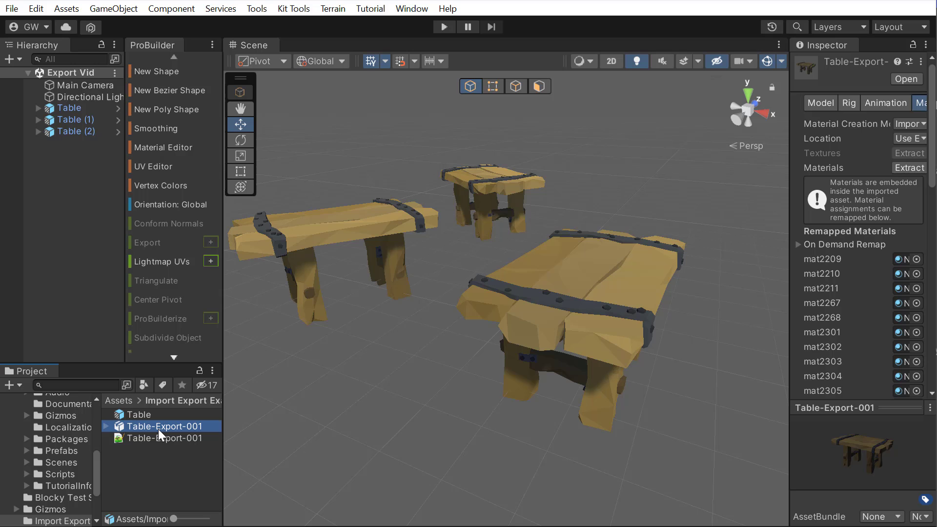
pyautogui.click(149, 416)
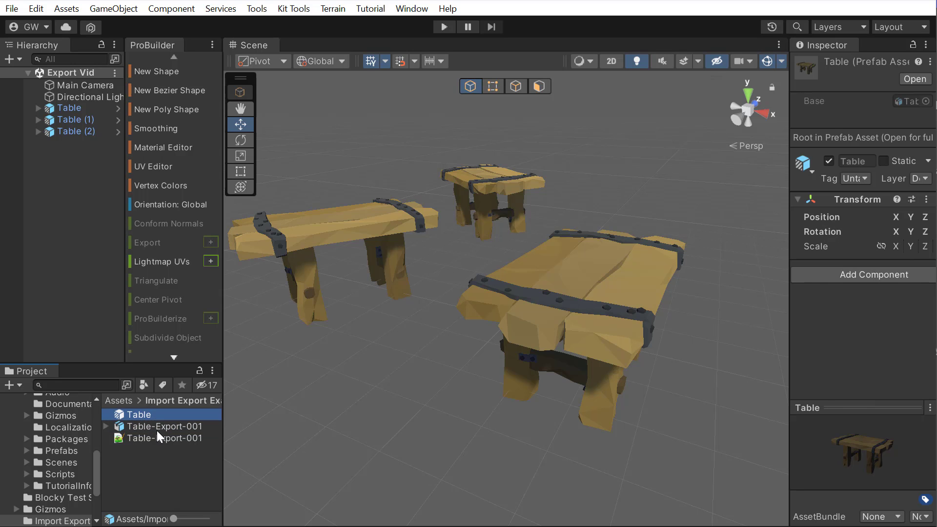
pyautogui.click(156, 429)
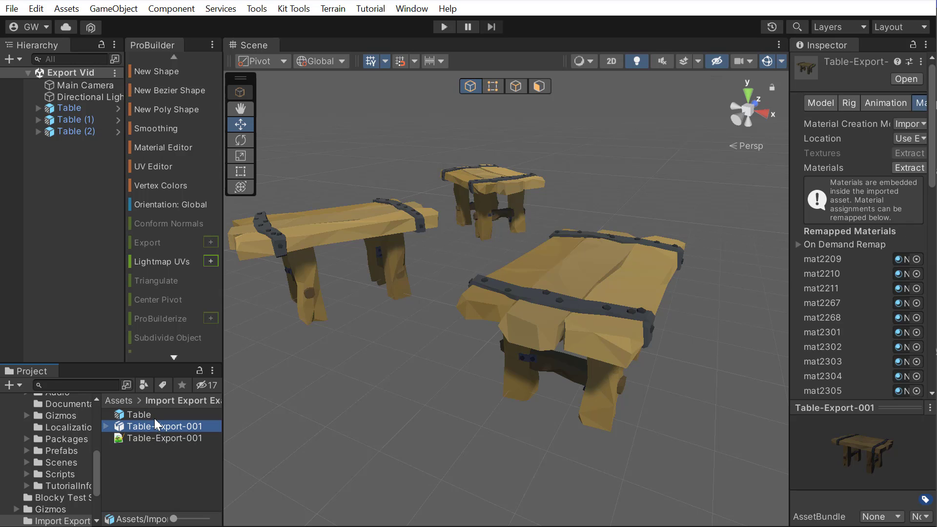
pyautogui.click(154, 416)
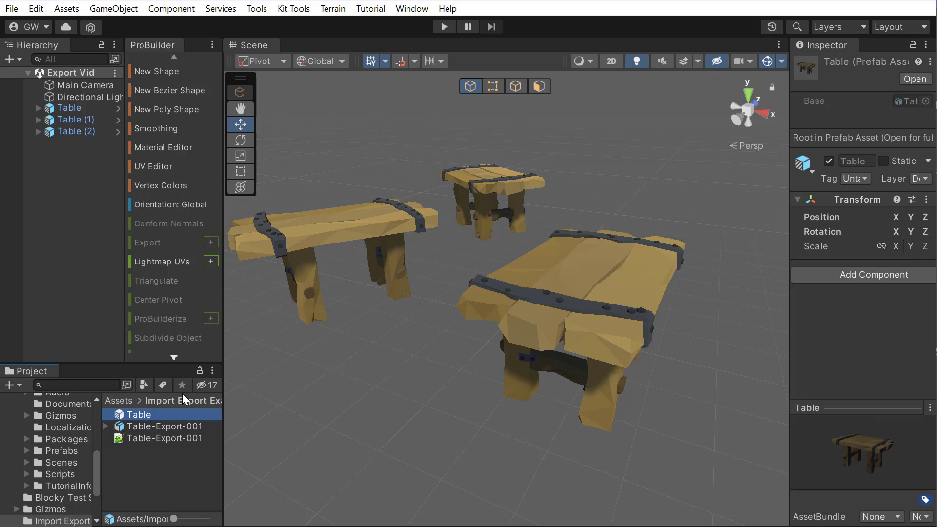
pyautogui.moveTo(492, 303); pyautogui.dragTo(498, 305, button='middle')
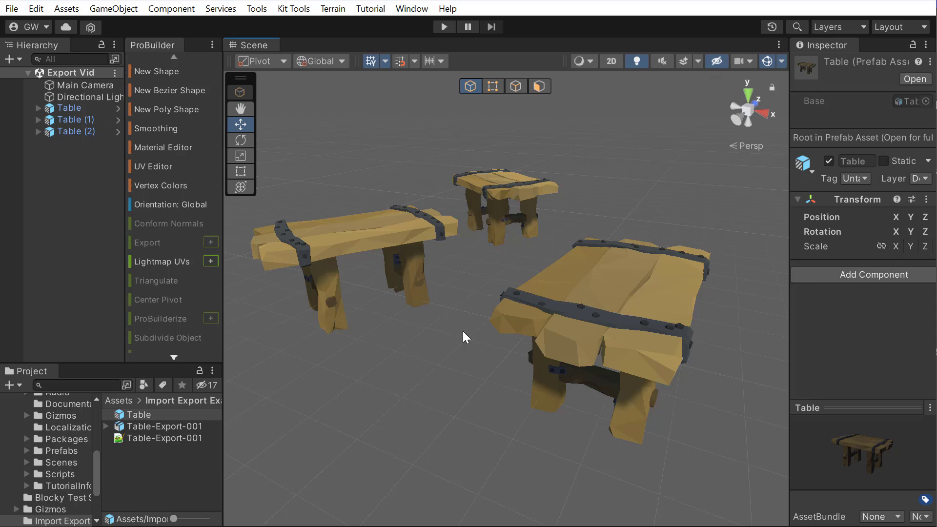
# Step: Bring up Table-Export-001's asset actions menu and dismiss it without choosing anything
pyautogui.click(185, 426)
pyautogui.rightClick(184, 426)
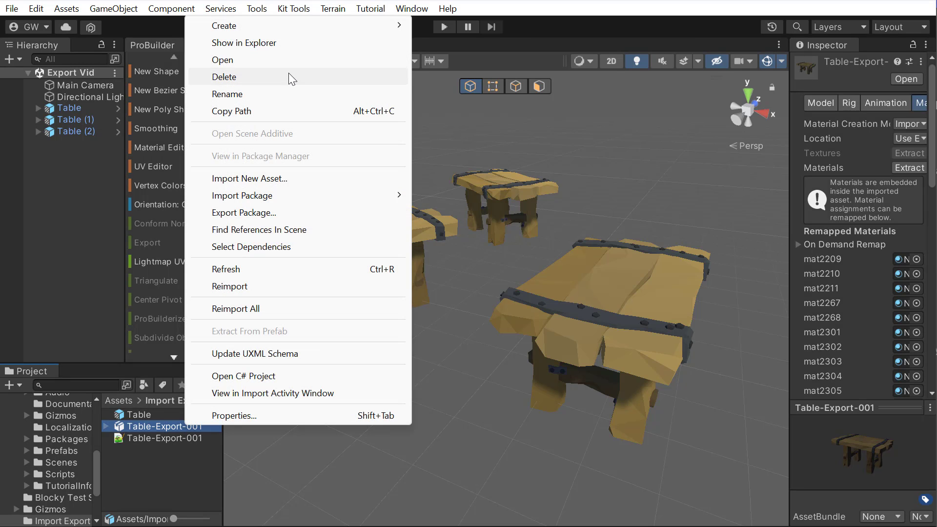
pyautogui.moveTo(270, 23)
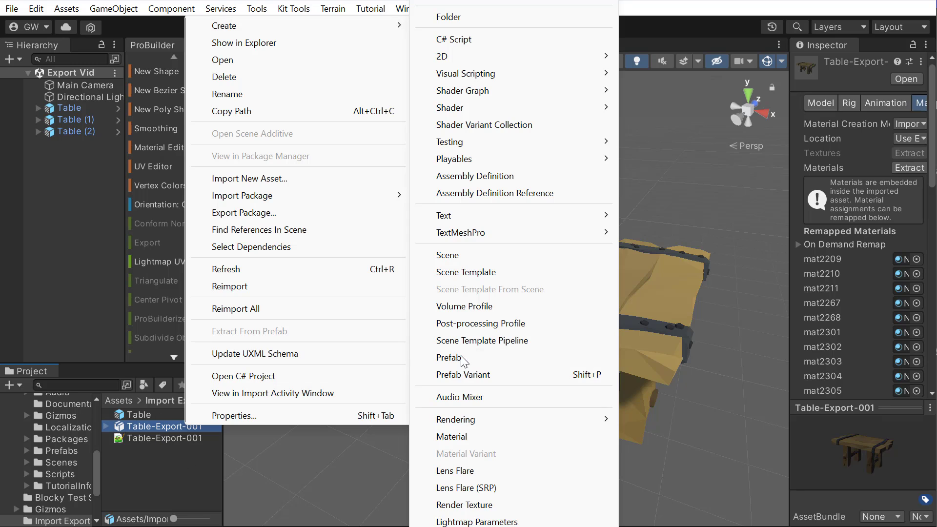
pyautogui.click(127, 468)
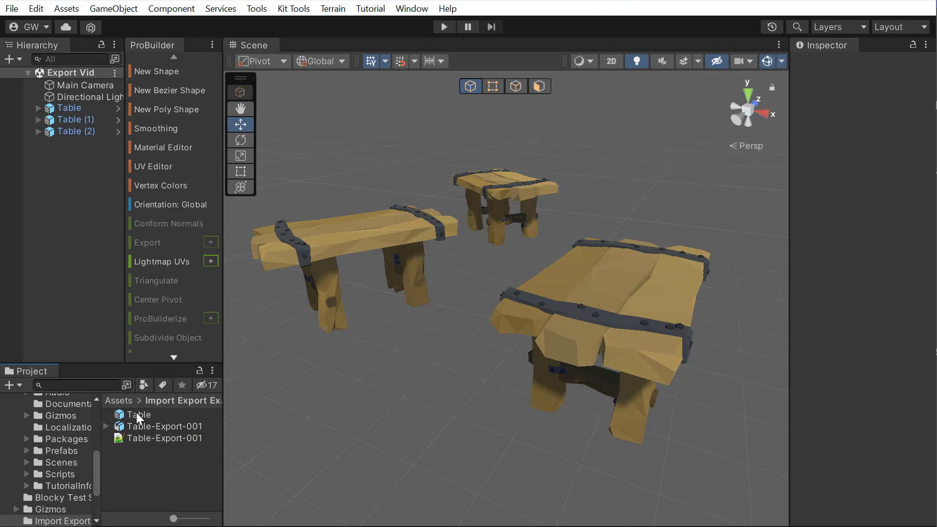
# Step: Select the front table in the scene and view it from a low side angle
pyautogui.keyDown('alt'); pyautogui.moveTo(465, 282); pyautogui.dragTo(494, 308); pyautogui.keyUp('alt')
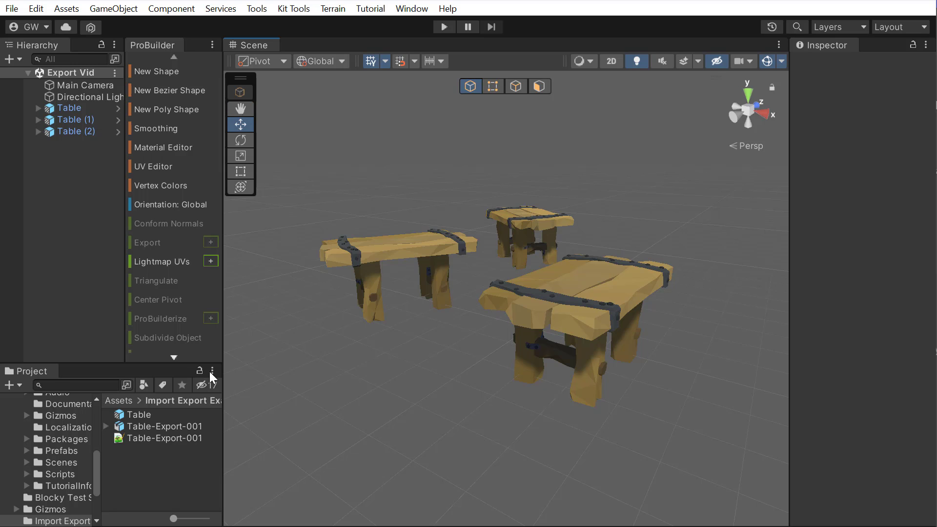
pyautogui.keyDown('alt'); pyautogui.moveTo(585, 286); pyautogui.dragTo(531, 262); pyautogui.keyUp('alt')
pyautogui.click(532, 263)
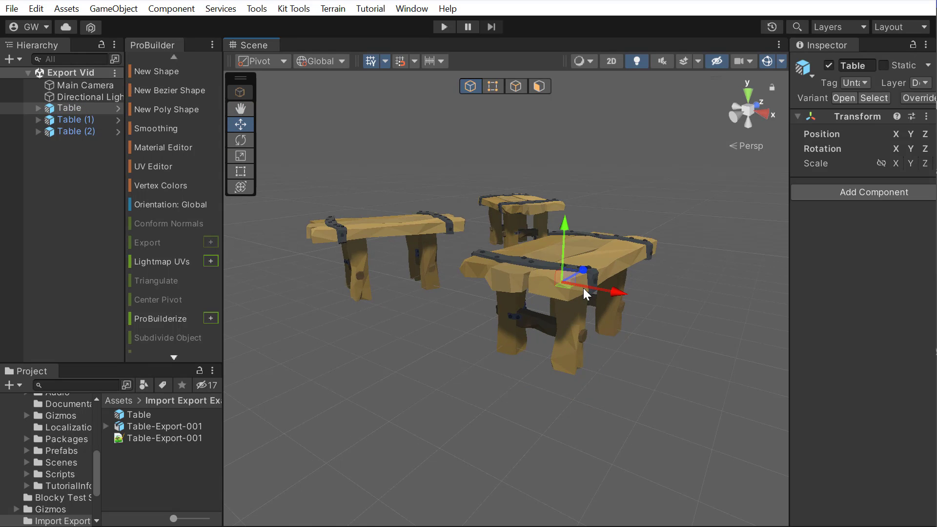
pyautogui.scroll(3, 494, 295)
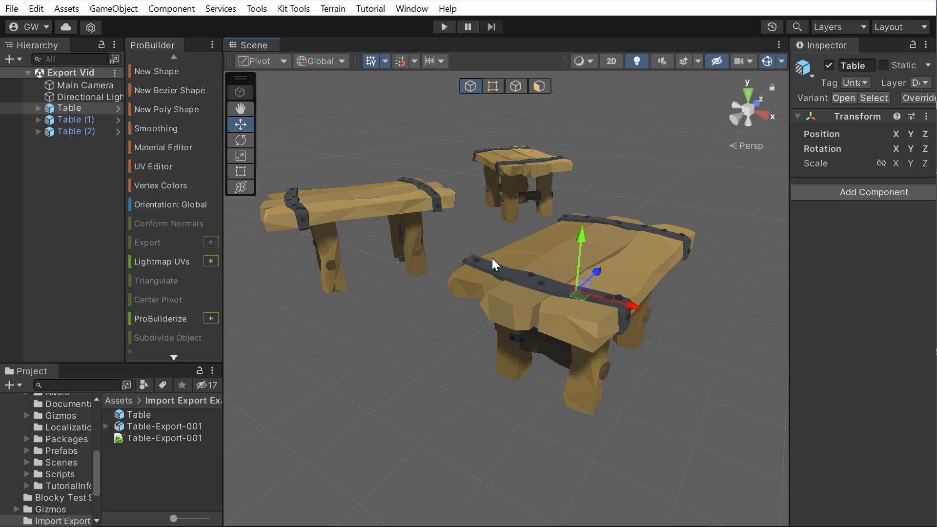
pyautogui.keyDown('alt'); pyautogui.moveTo(492, 258); pyautogui.dragTo(537, 391); pyautogui.keyUp('alt')
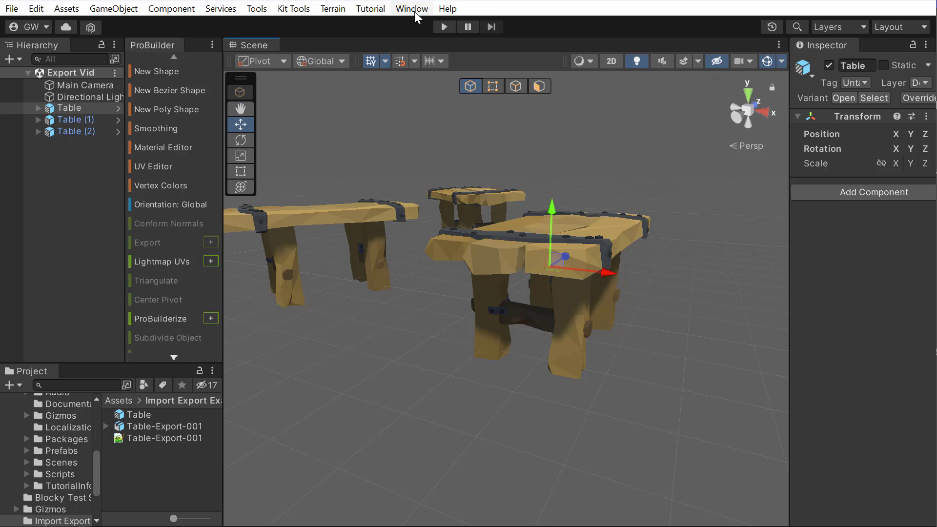
# Step: Browse the Tools > ProBuilder menu, then close it without choosing anything
pyautogui.click(256, 9)
pyautogui.moveTo(388, 12)
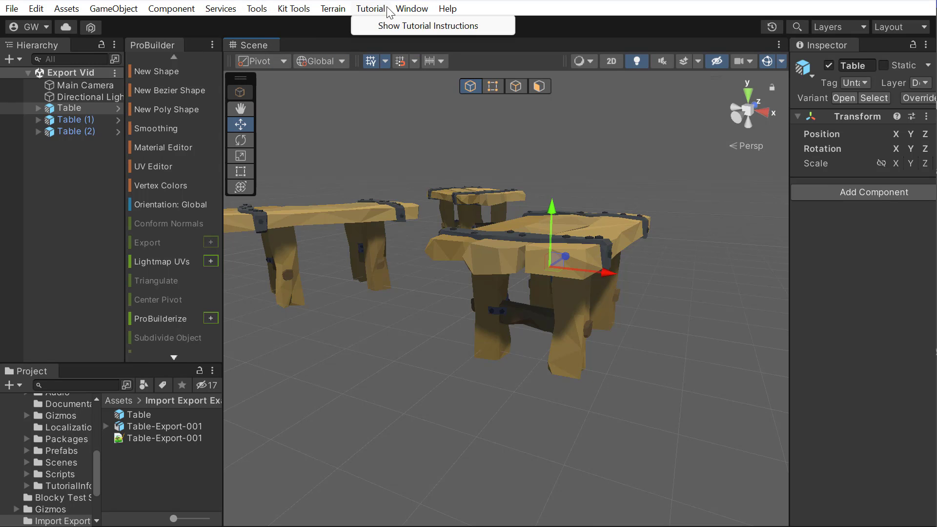
pyautogui.moveTo(247, 11)
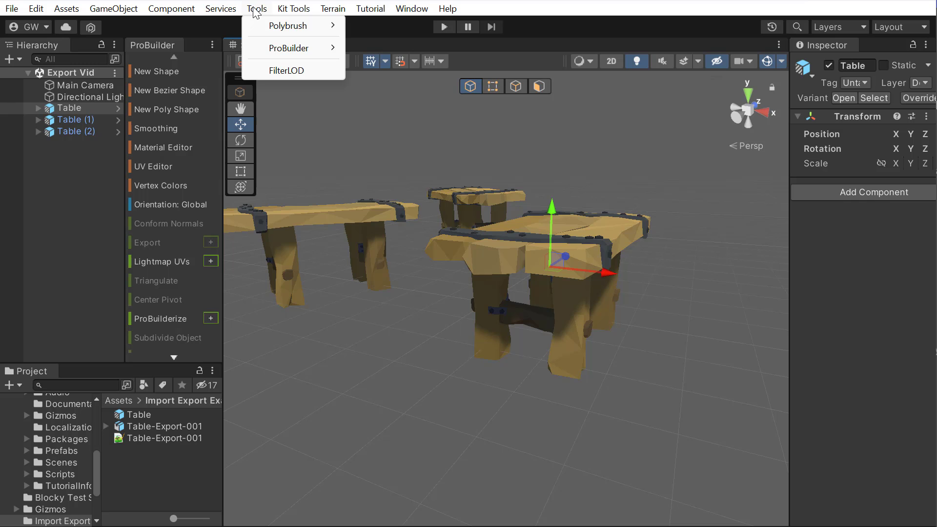
pyautogui.moveTo(307, 54)
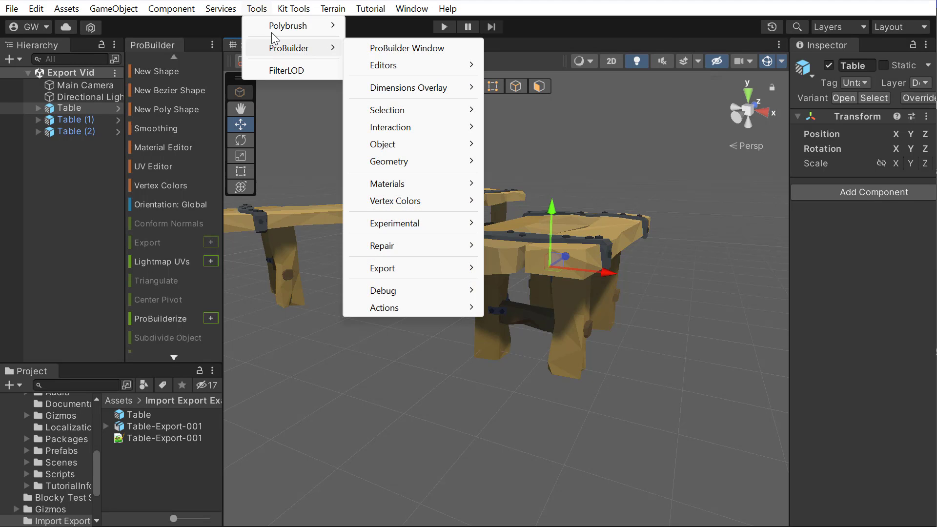
pyautogui.click(194, 58)
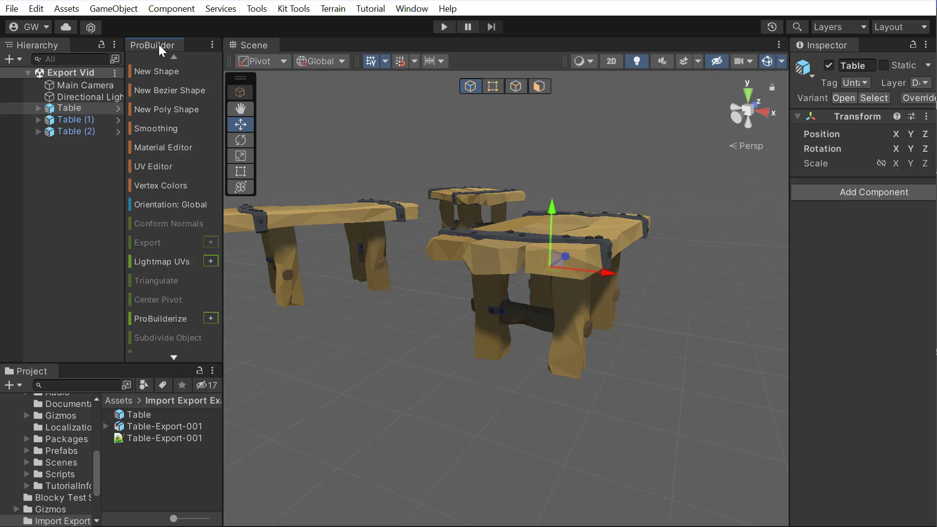
# Step: Scroll the ProBuilder panel, then deselect and reselect the front Table
pyautogui.scroll(-5, 172, 244)
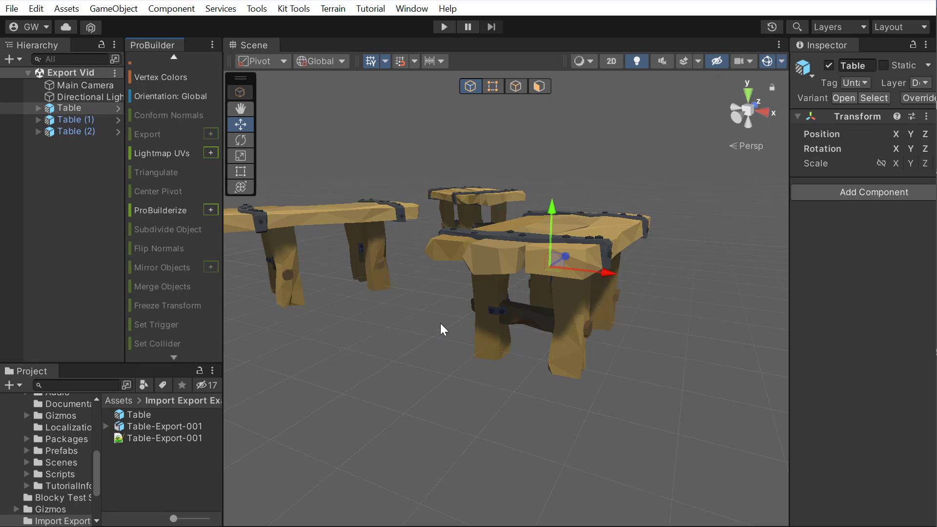
pyautogui.click(427, 310)
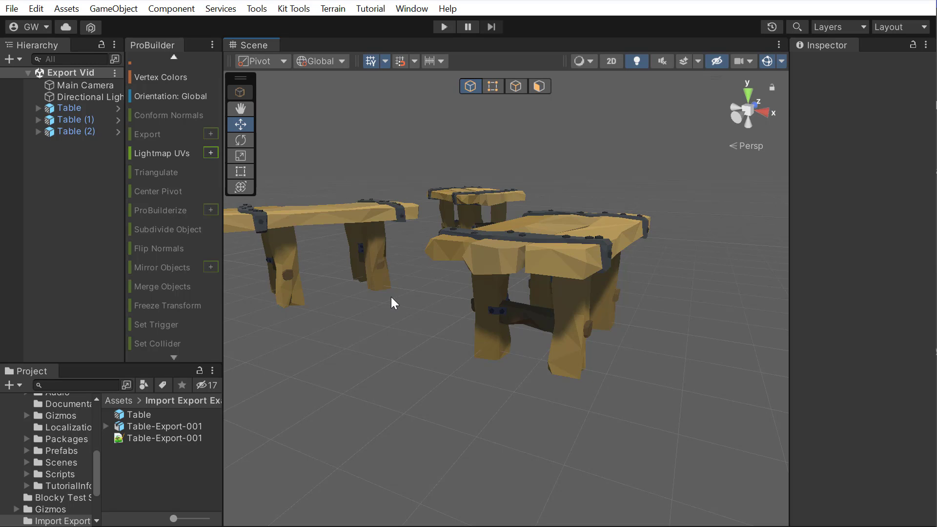
pyautogui.click(504, 252)
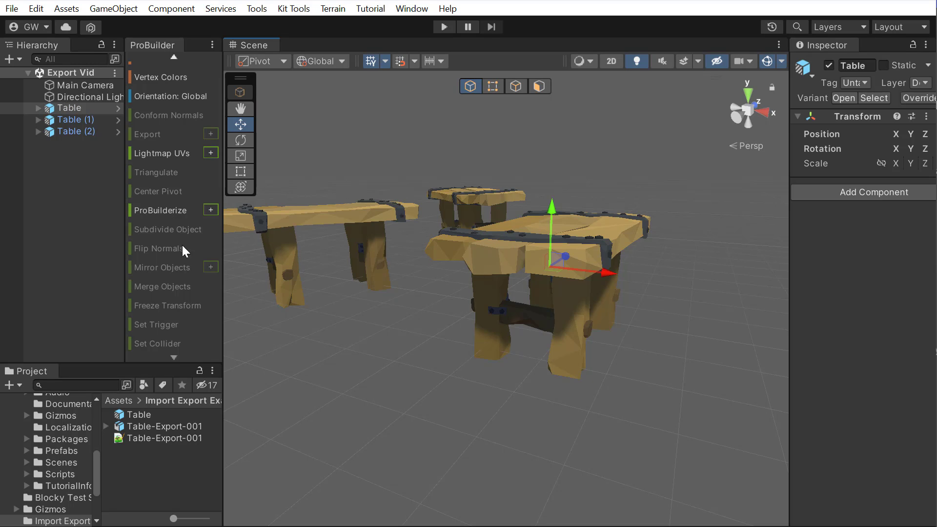
# Step: Open the ProBuilderize Options for the front table and switch off Import Smoothing
pyautogui.click(210, 210)
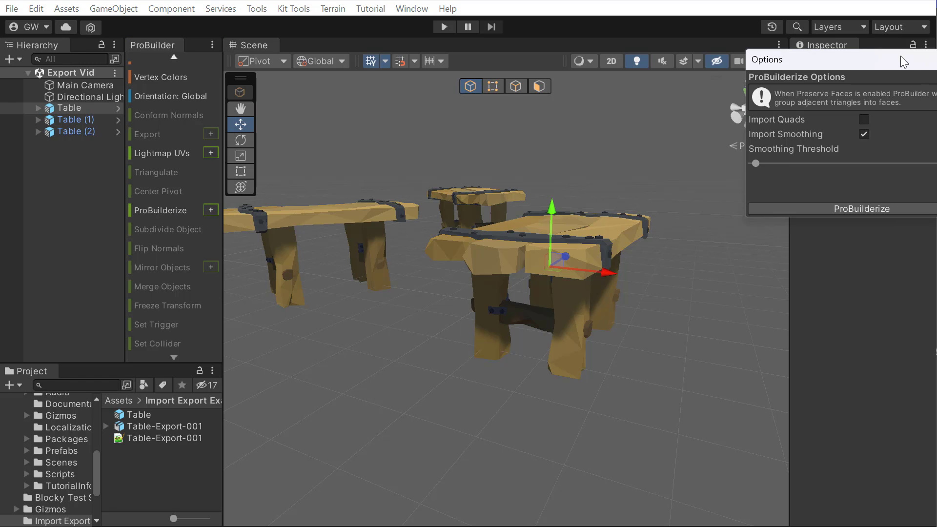
pyautogui.moveTo(903, 58); pyautogui.dragTo(740, 103)
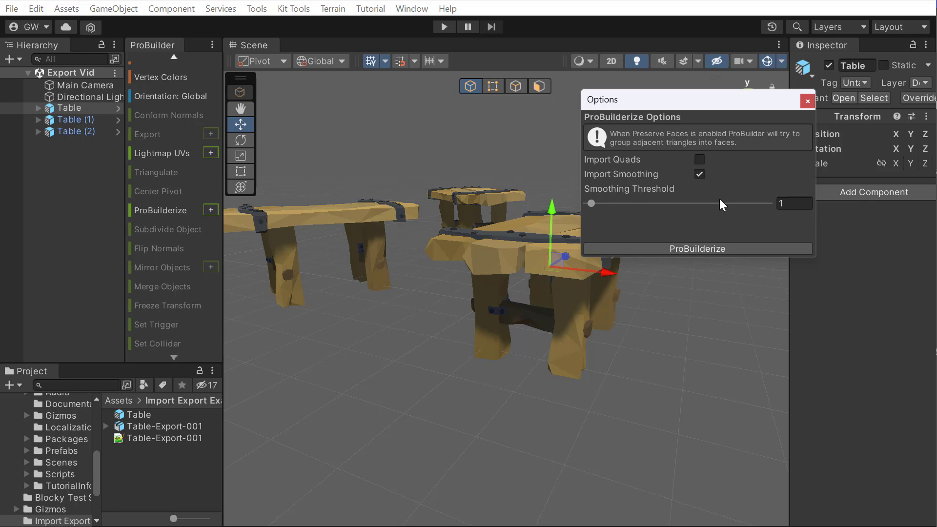
pyautogui.moveTo(731, 105); pyautogui.dragTo(882, 138)
pyautogui.keyDown('alt'); pyautogui.moveTo(656, 275); pyautogui.dragTo(641, 347); pyautogui.keyUp('alt')
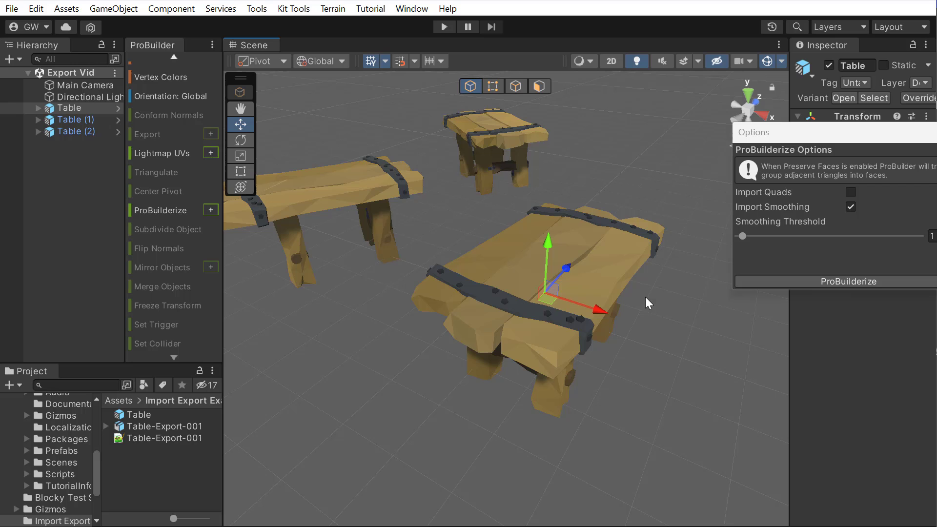
pyautogui.click(851, 206)
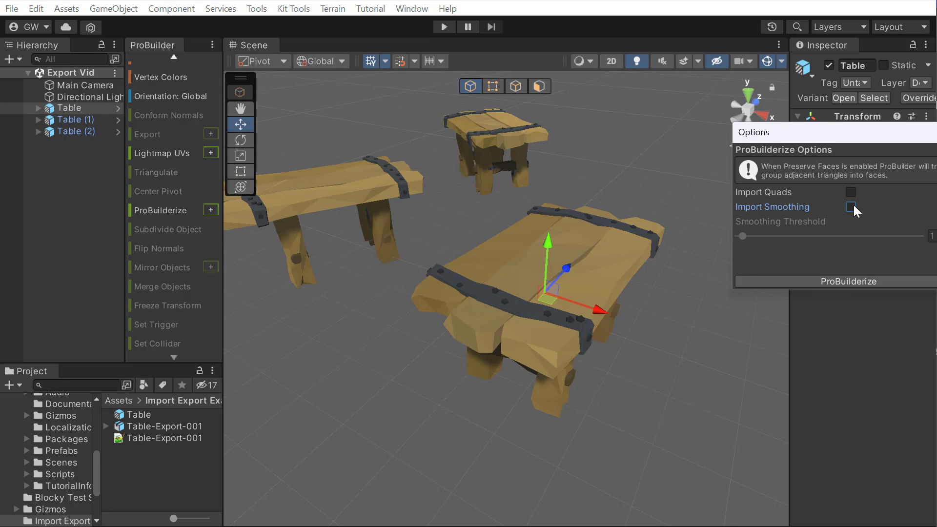
pyautogui.keyDown('alt'); pyautogui.moveTo(597, 410); pyautogui.dragTo(657, 402); pyautogui.keyUp('alt')
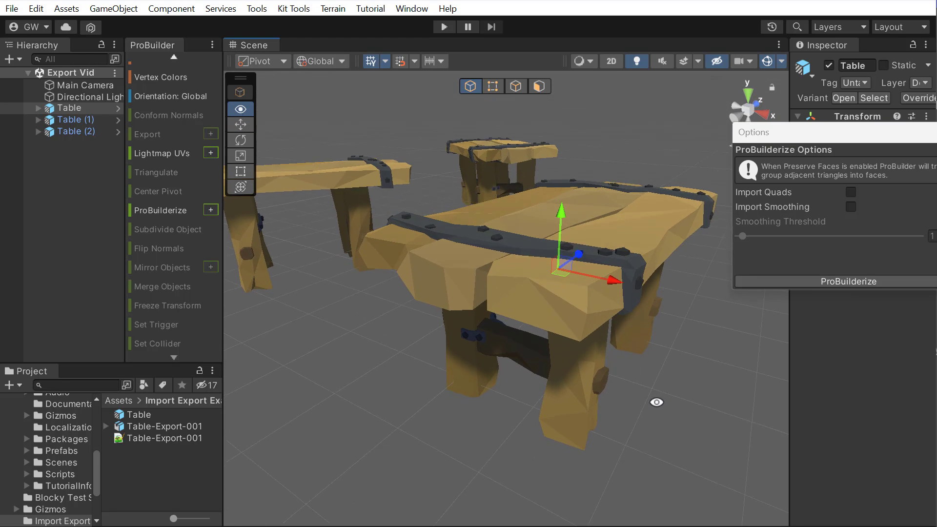
pyautogui.moveTo(657, 402)
pyautogui.mouseDown(button='middle')
pyautogui.moveTo(680, 400)
pyautogui.moveTo(647, 388)
pyautogui.mouseUp(button='middle')
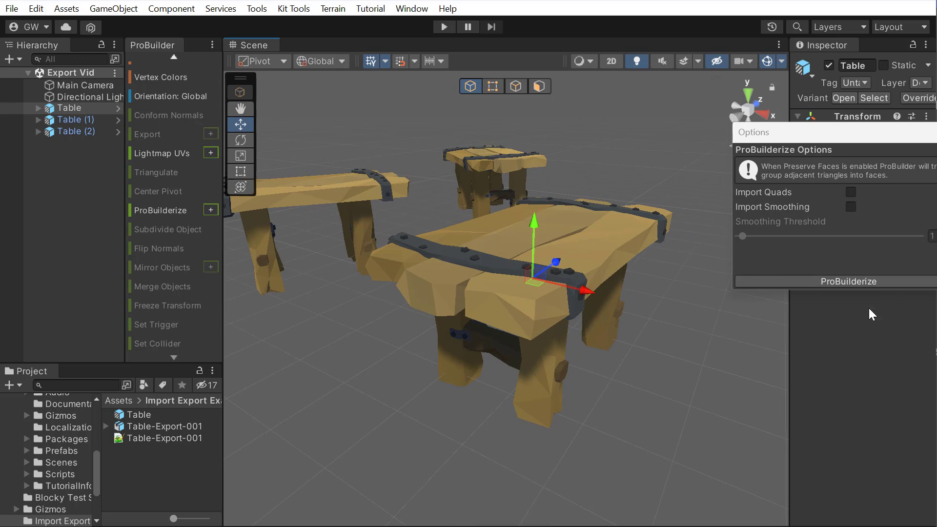
# Step: ProBuilderize the front Table including its children, then select its 'default' child mesh
pyautogui.click(876, 282)
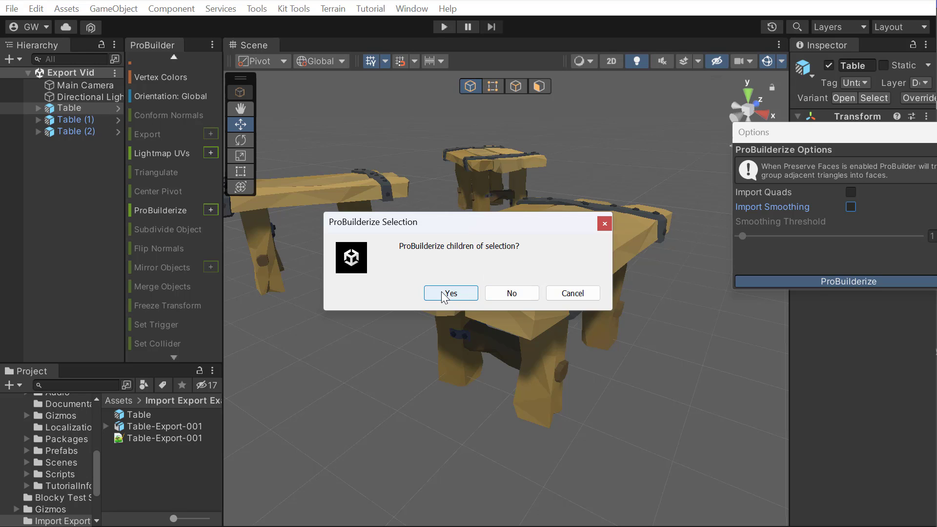
pyautogui.click(461, 298)
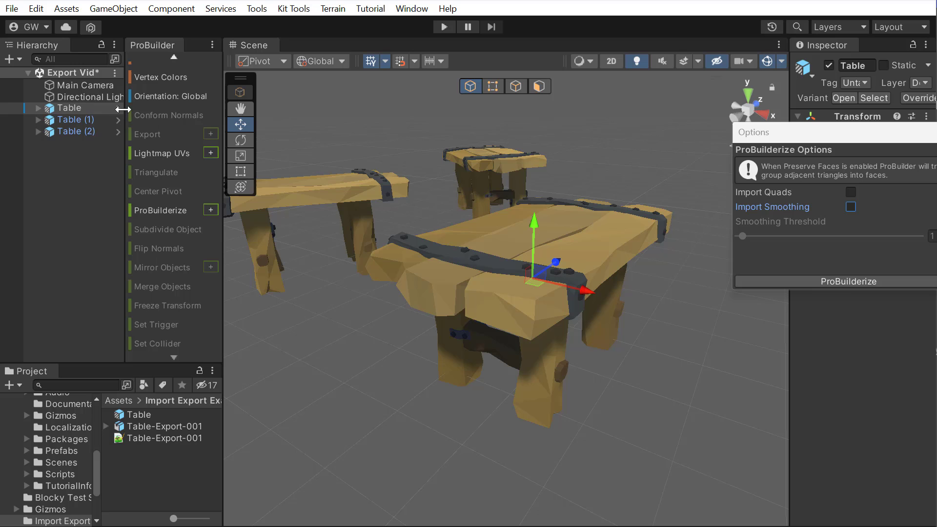
pyautogui.click(38, 108)
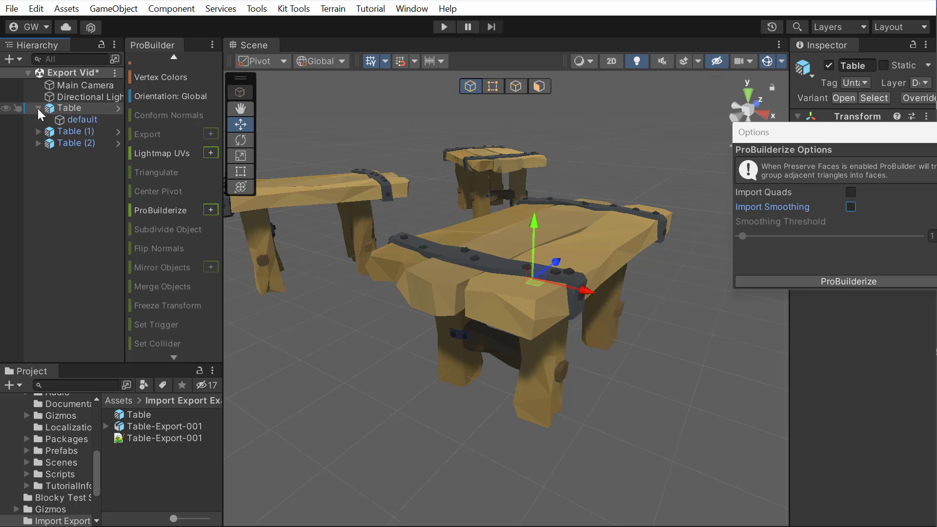
pyautogui.click(76, 121)
pyautogui.moveTo(839, 134); pyautogui.dragTo(652, 310)
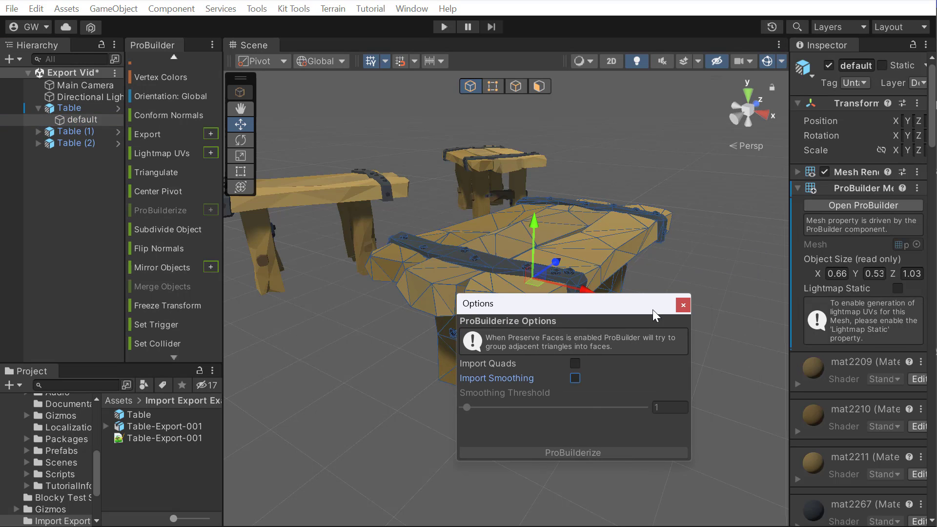
pyautogui.click(72, 109)
pyautogui.click(77, 122)
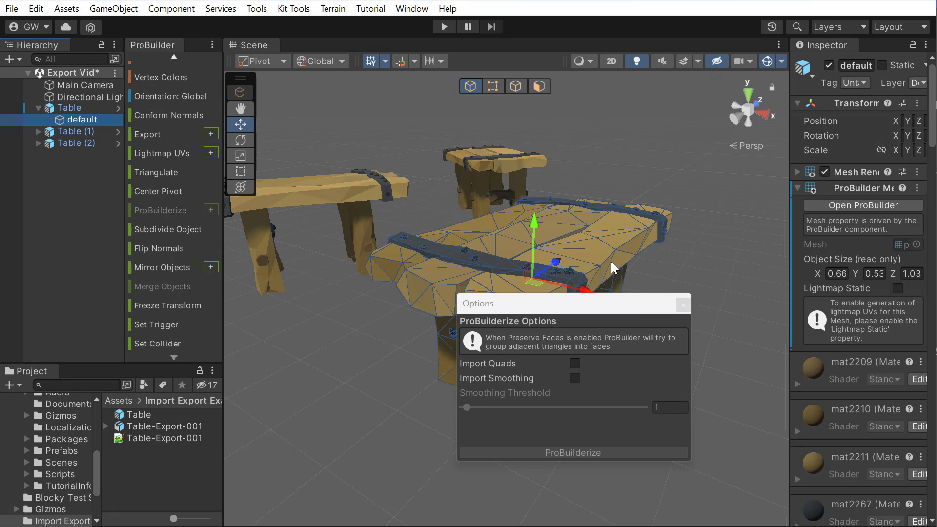
# Step: Close the ProBuilderize Options and view the converted table from the side
pyautogui.click(683, 305)
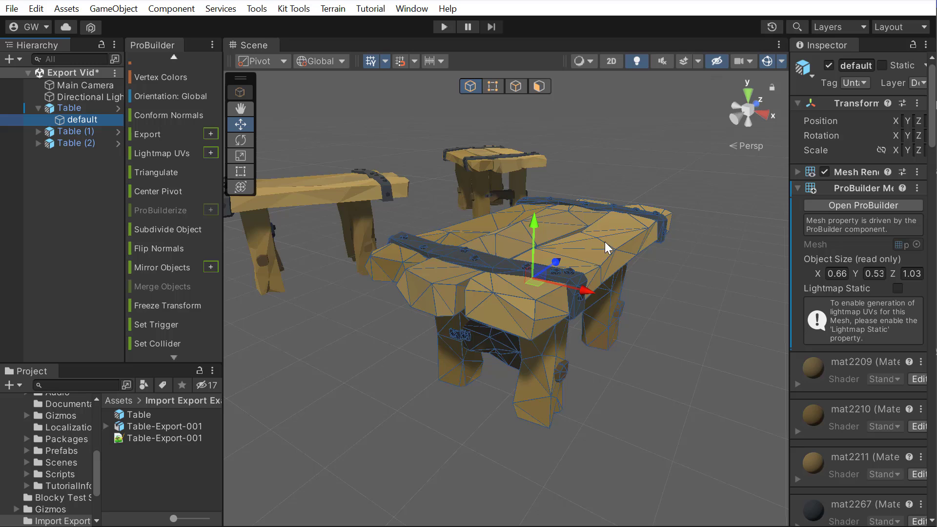
pyautogui.keyDown('alt'); pyautogui.moveTo(604, 241); pyautogui.dragTo(508, 298); pyautogui.keyUp('alt')
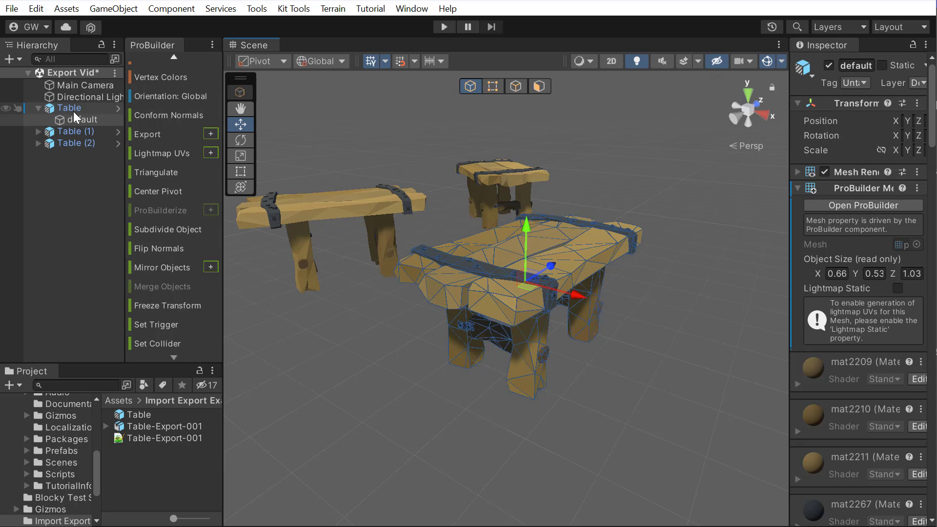
# Step: Inspect Table (1)'s plain default child mesh, then reselect the converted Table's default mesh
pyautogui.click(76, 110)
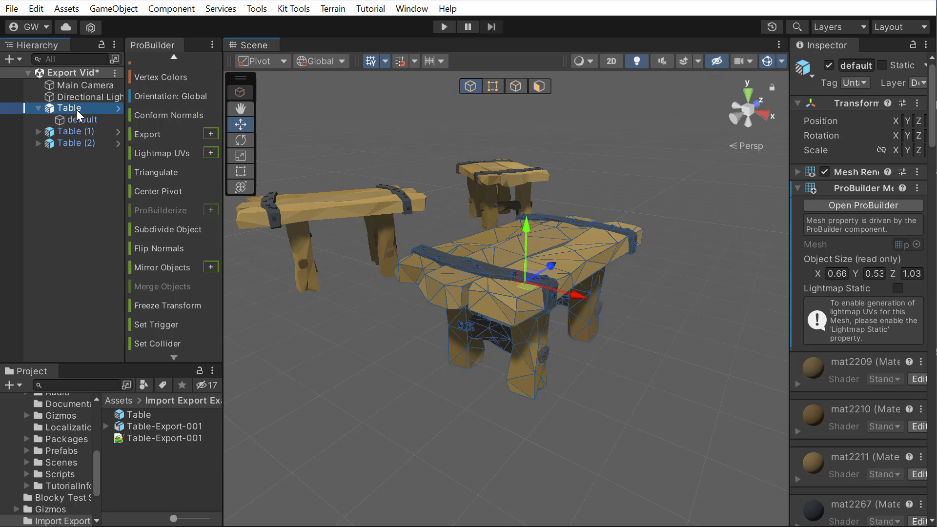
pyautogui.click(357, 217)
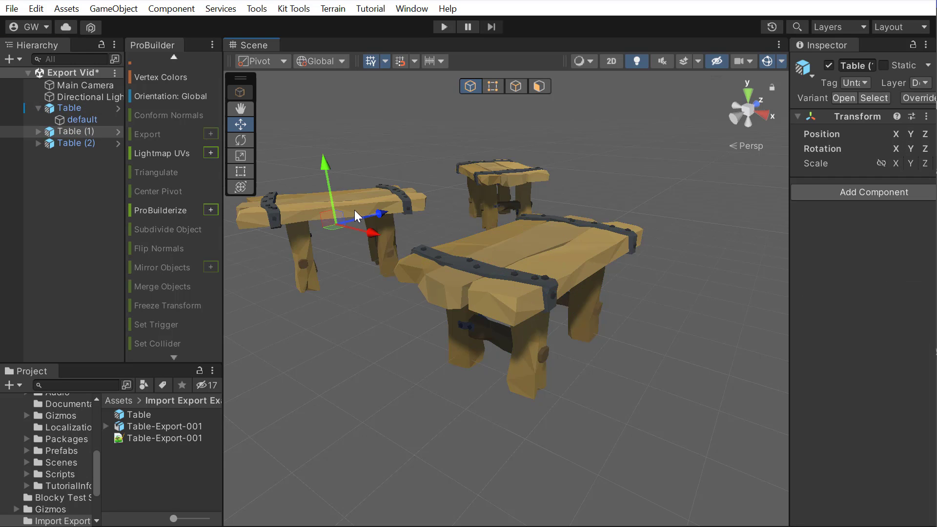
pyautogui.click(38, 131)
pyautogui.click(68, 143)
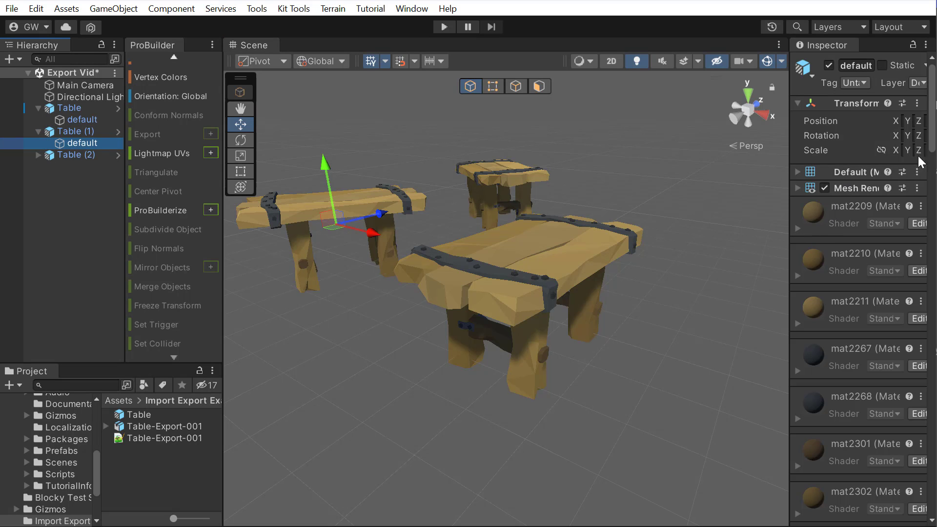
pyautogui.click(63, 130)
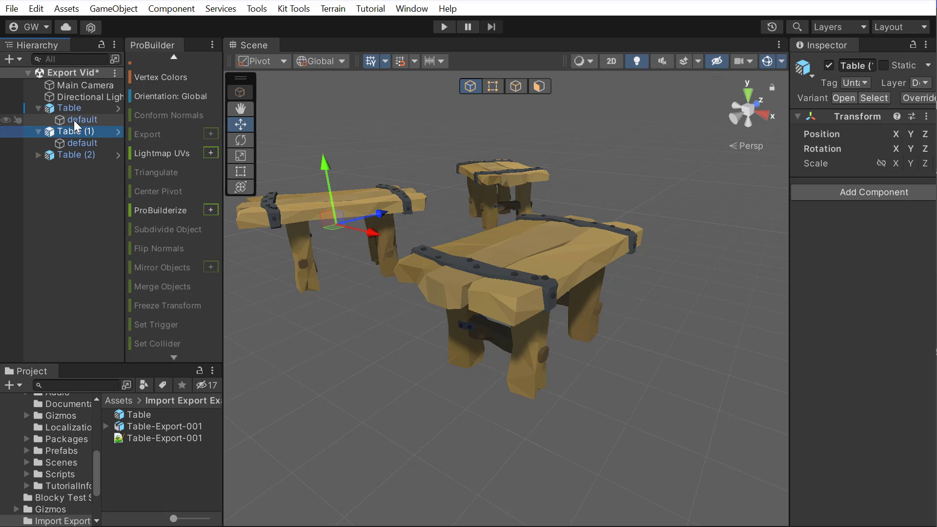
pyautogui.click(74, 120)
pyautogui.scroll(3, 562, 362)
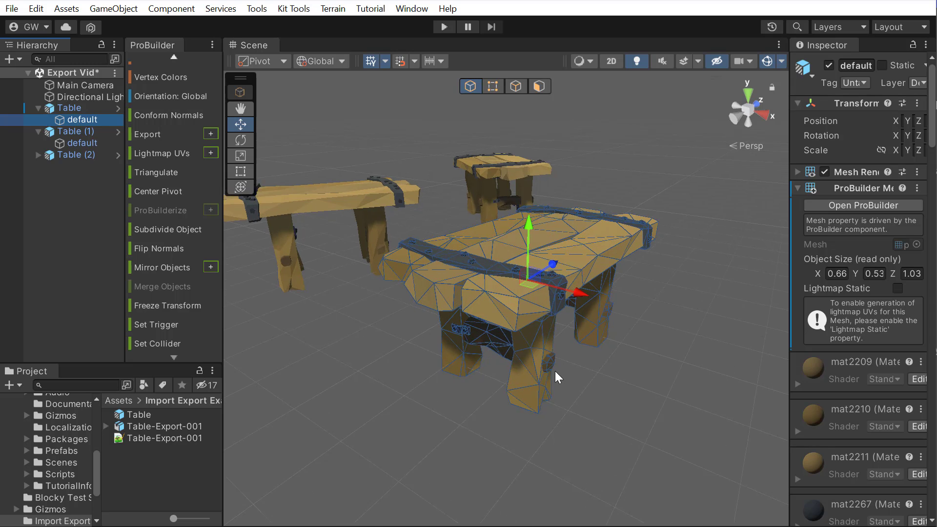
# Step: Move the leg-bottom vertices down in Y, raising the table height from 0.53 to 0.75
pyautogui.click(740, 119)
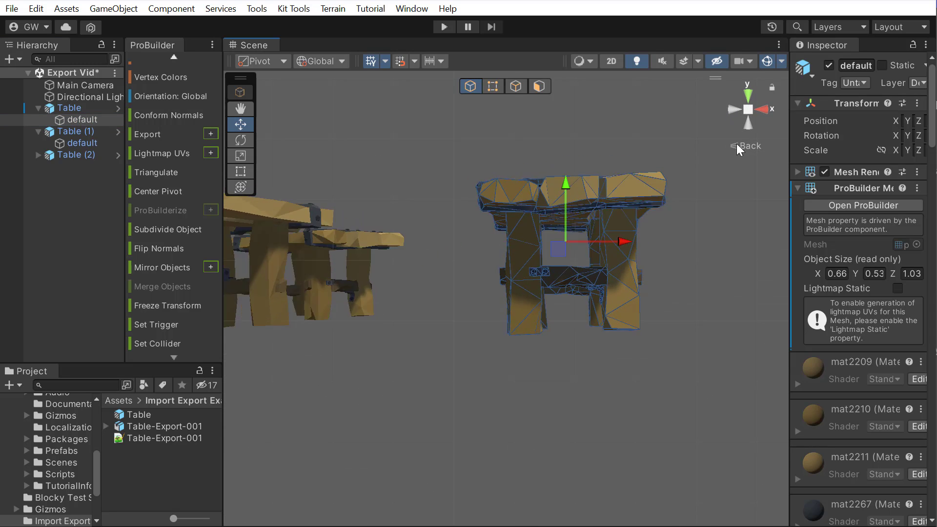
pyautogui.click(492, 87)
pyautogui.moveTo(679, 402); pyautogui.dragTo(483, 325)
pyautogui.moveTo(596, 267); pyautogui.dragTo(598, 320)
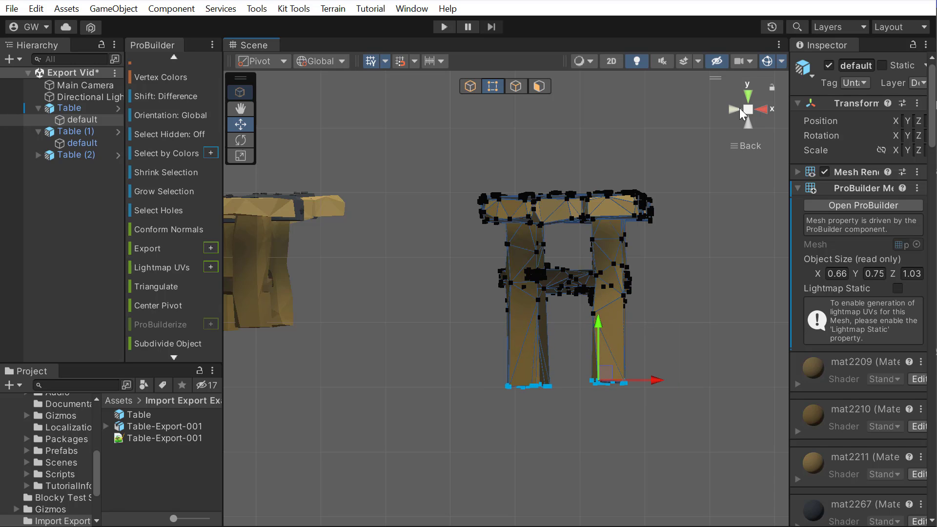
pyautogui.click(471, 88)
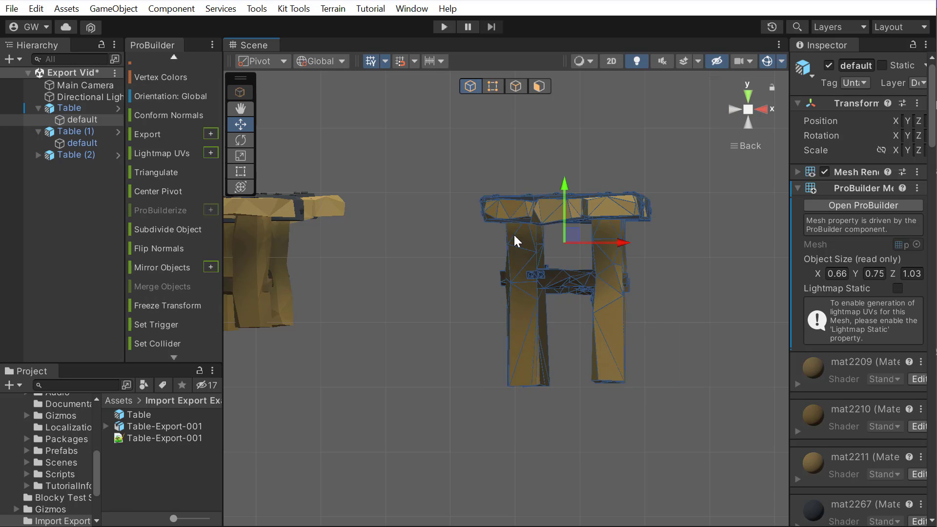
pyautogui.keyDown('alt'); pyautogui.moveTo(752, 109); pyautogui.dragTo(541, 256); pyautogui.keyUp('alt')
pyautogui.press('f')
pyautogui.keyDown('alt'); pyautogui.moveTo(554, 373); pyautogui.dragTo(601, 394); pyautogui.keyUp('alt')
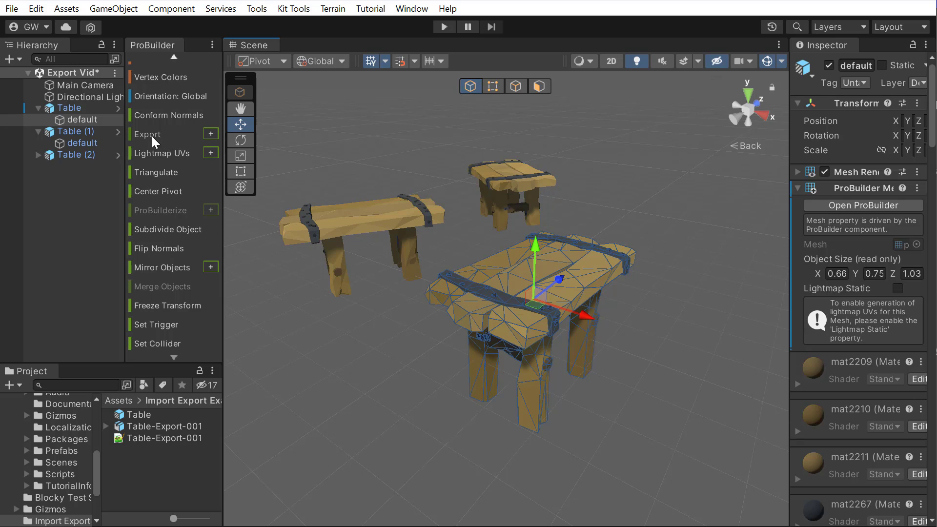
# Step: Set the table's ProBuilder Export Format to Asset, keeping Replace Source on
pyautogui.click(212, 133)
pyautogui.moveTo(672, 280); pyautogui.dragTo(586, 123)
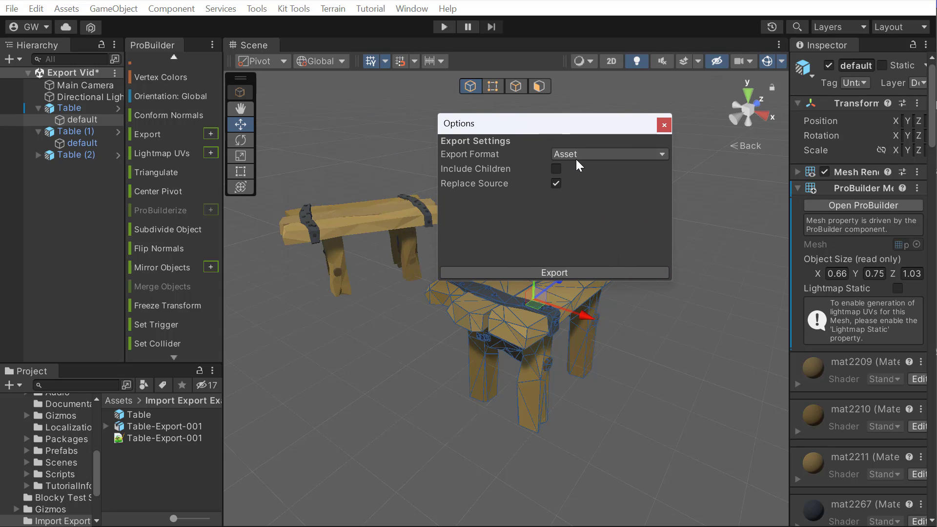
pyautogui.click(577, 154)
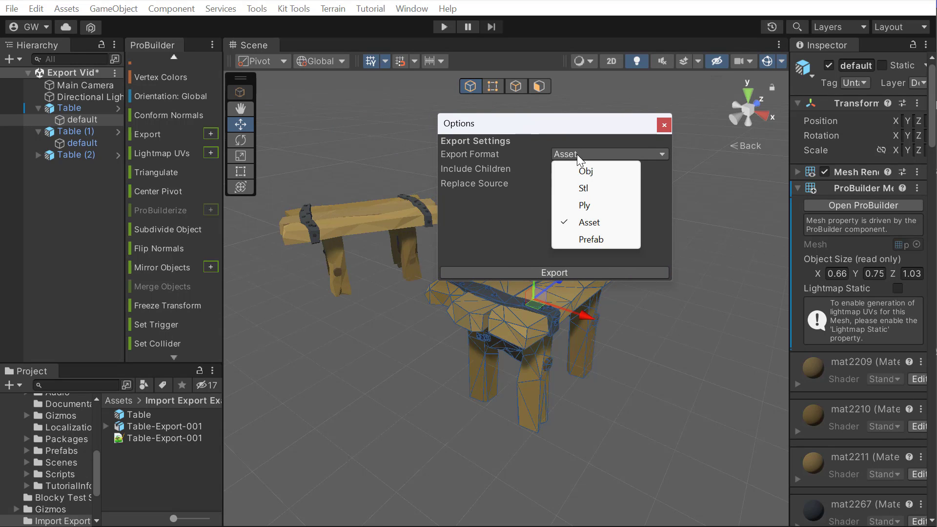
pyautogui.click(593, 223)
pyautogui.moveTo(573, 127); pyautogui.dragTo(682, 125)
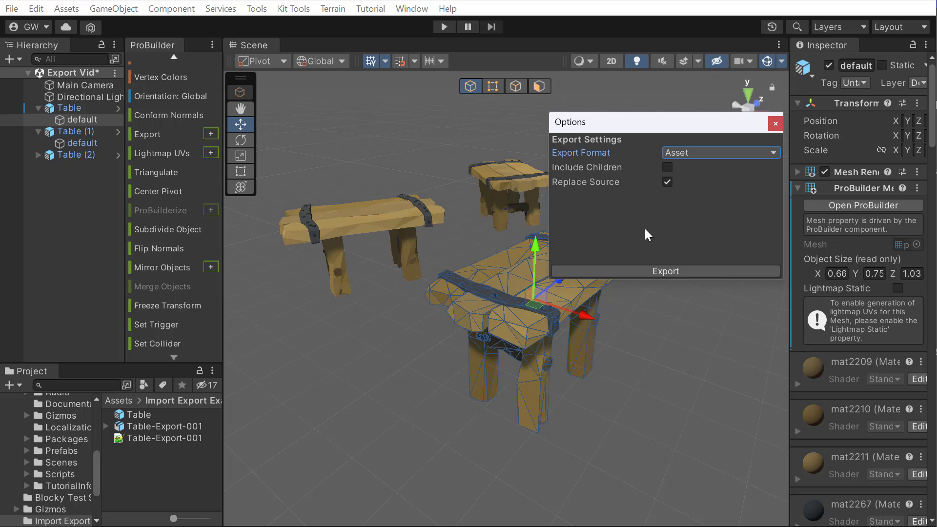
# Step: Export the lengthened table mesh as the asset 'Table-LongerLegs' in the Import Export Example folder
pyautogui.click(684, 271)
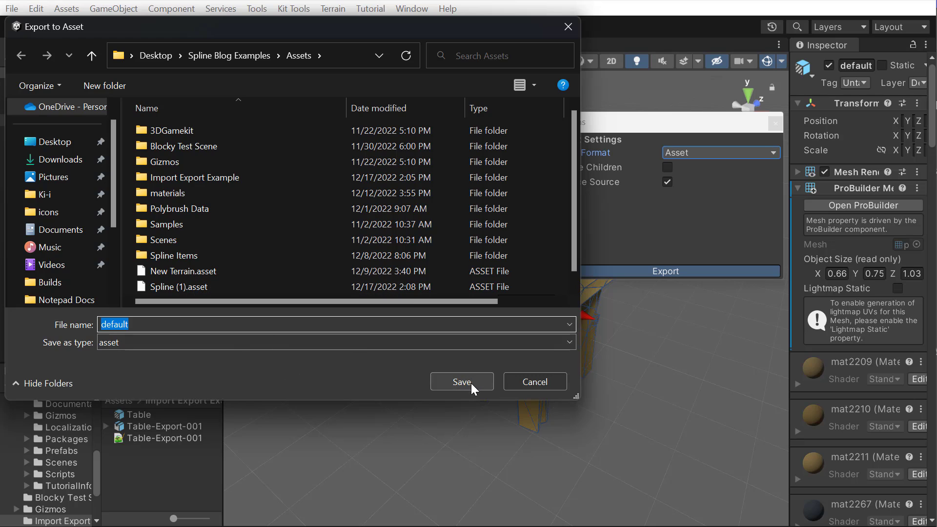
pyautogui.doubleClick(213, 179)
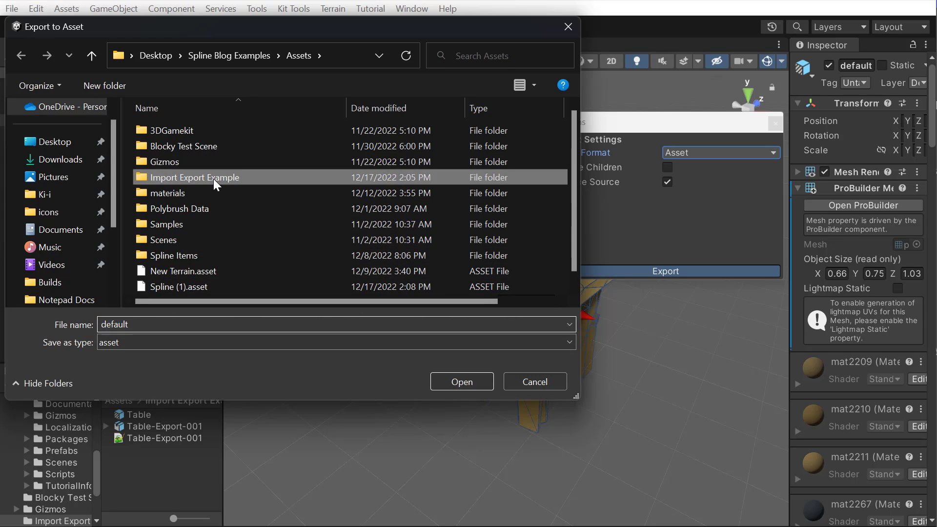
pyautogui.doubleClick(153, 323)
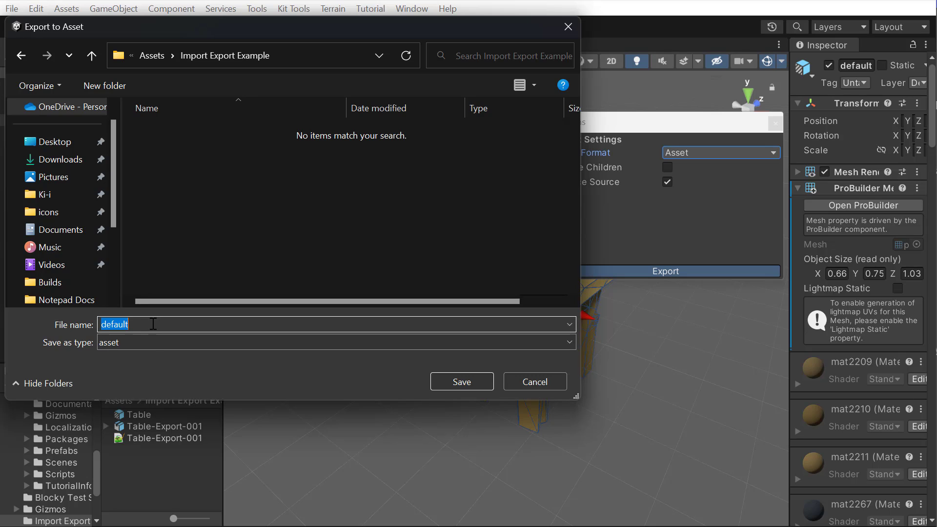
pyautogui.write('Tab')
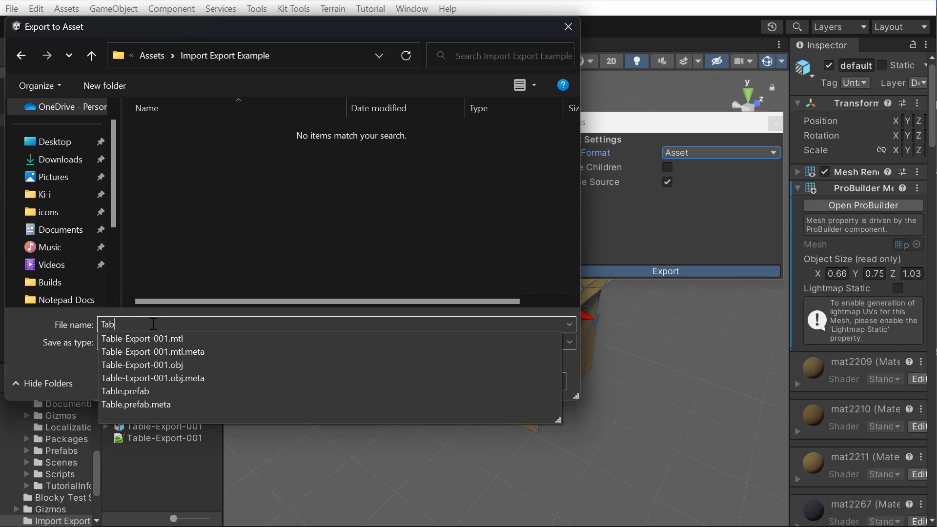
pyautogui.write('le-LongerLegs')
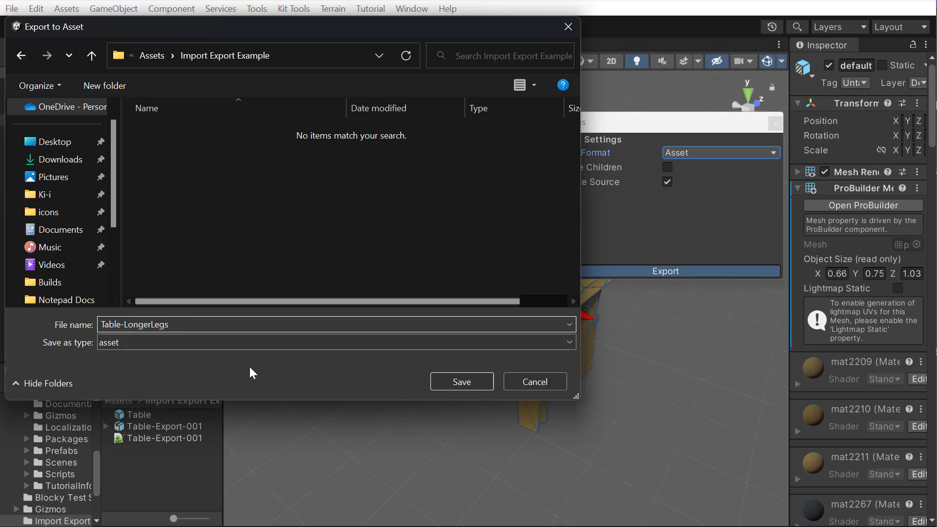
pyautogui.click(462, 382)
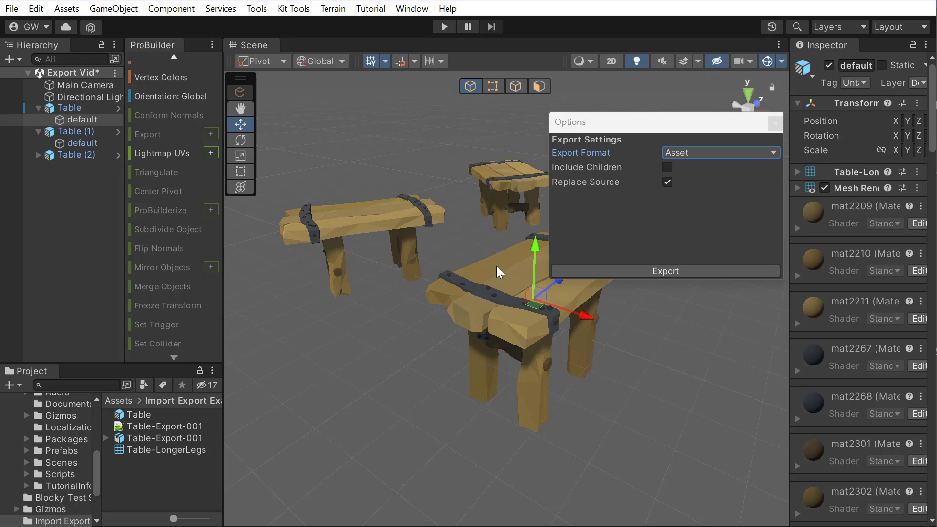
# Step: Close the ProBuilder export options window and briefly check the table's materials list
pyautogui.click(780, 123)
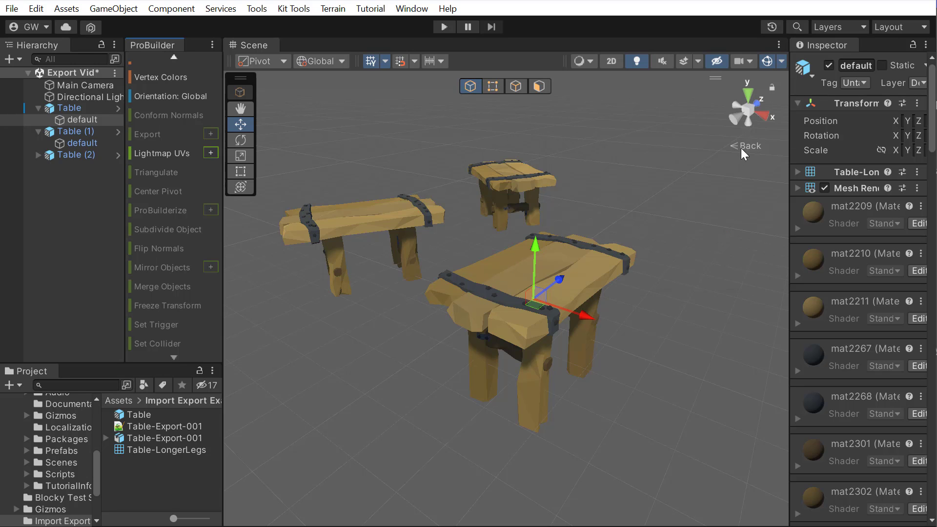
pyautogui.click(796, 189)
pyautogui.click(806, 191)
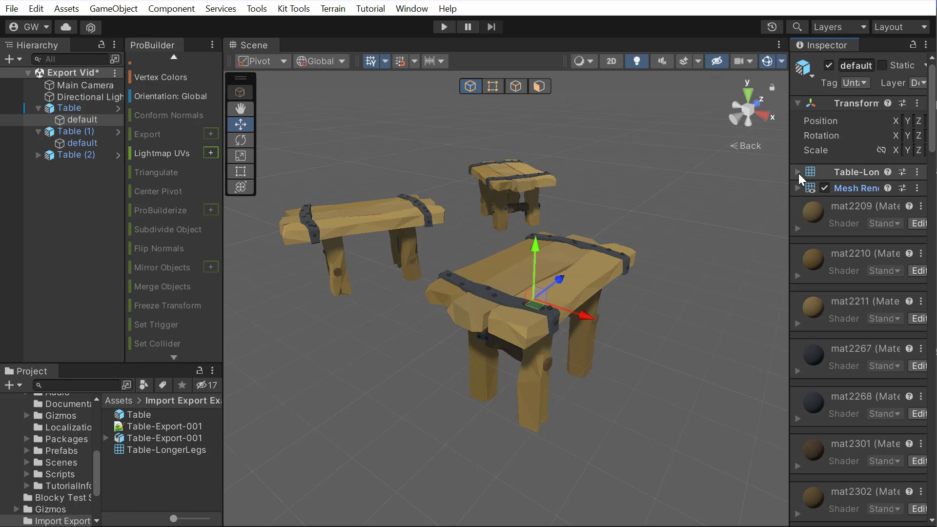
# Step: Confirm the table's Mesh Filter now references the Table-LongerLegs mesh
pyautogui.click(798, 174)
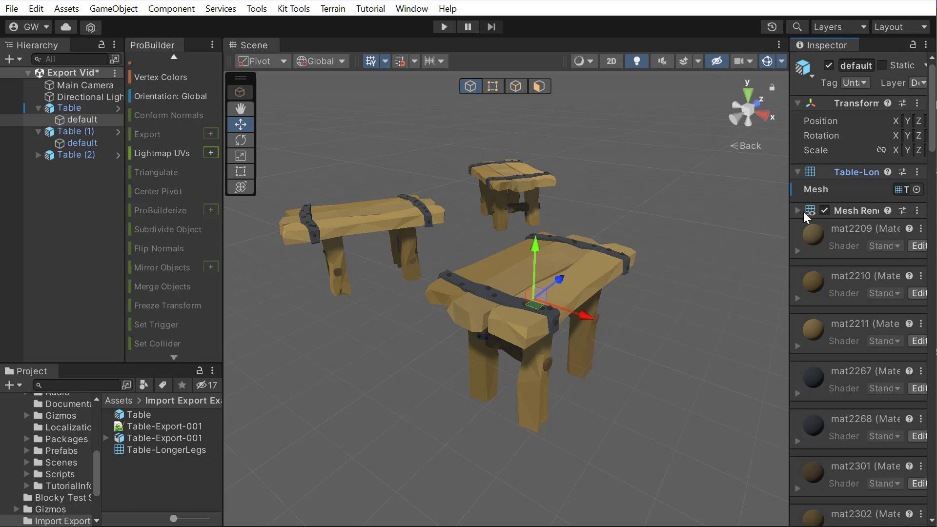
pyautogui.moveTo(790, 193); pyautogui.dragTo(819, 199)
pyautogui.click(696, 172)
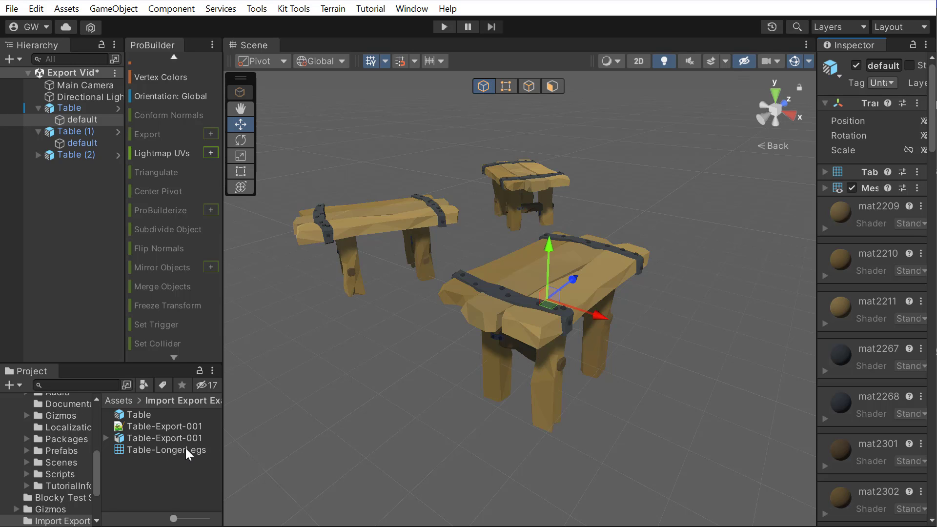
# Step: Compare the Table-LongerLegs mesh asset with the Table-Export-001 model, then select Table in the Hierarchy
pyautogui.click(154, 449)
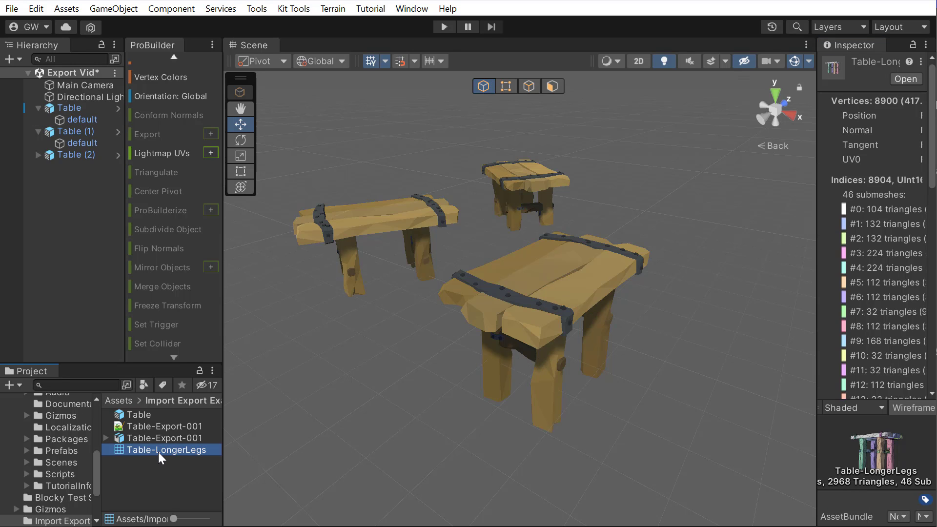
pyautogui.click(163, 439)
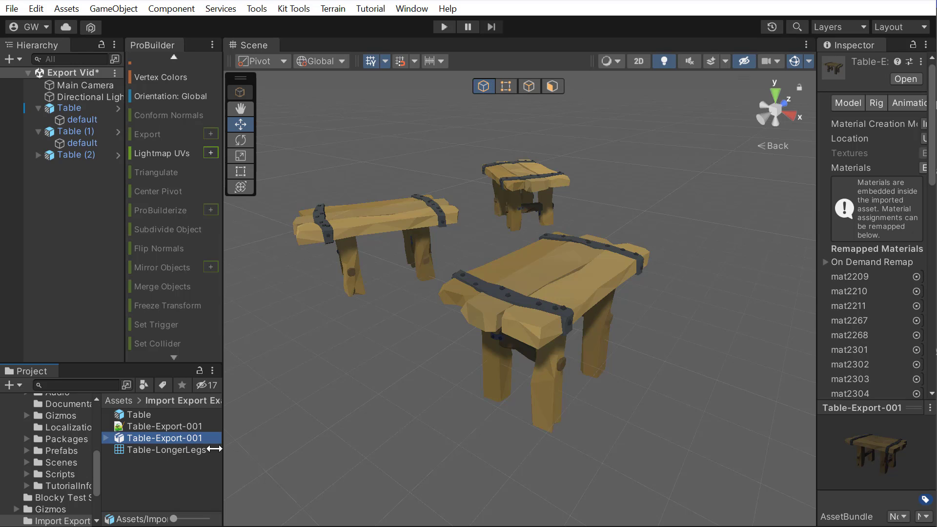
pyautogui.click(180, 455)
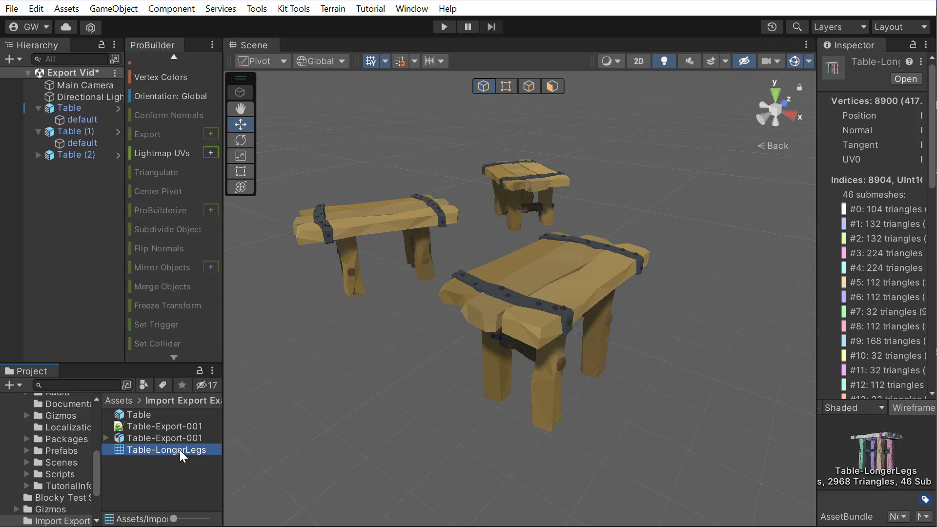
pyautogui.click(87, 108)
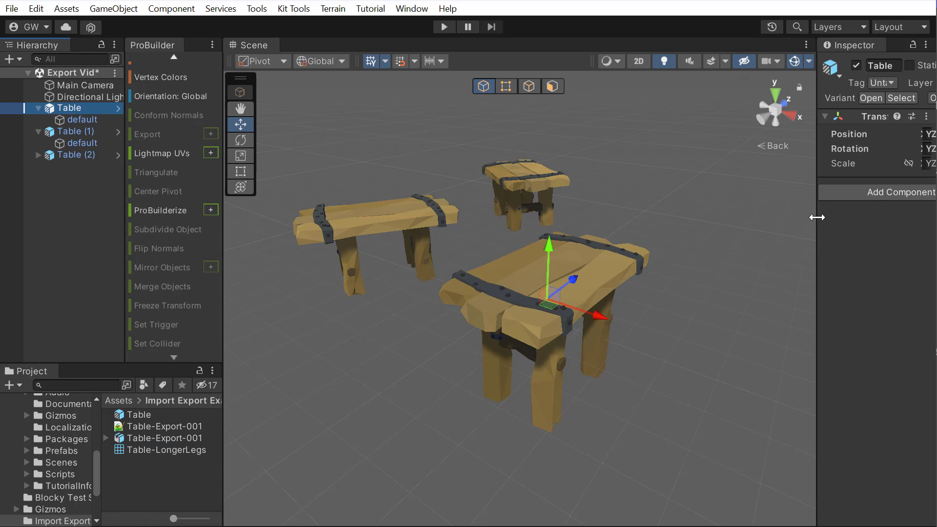
# Step: Apply All of the Table instance's overrides to its prefab and view all the tables
pyautogui.moveTo(817, 218); pyautogui.dragTo(738, 234)
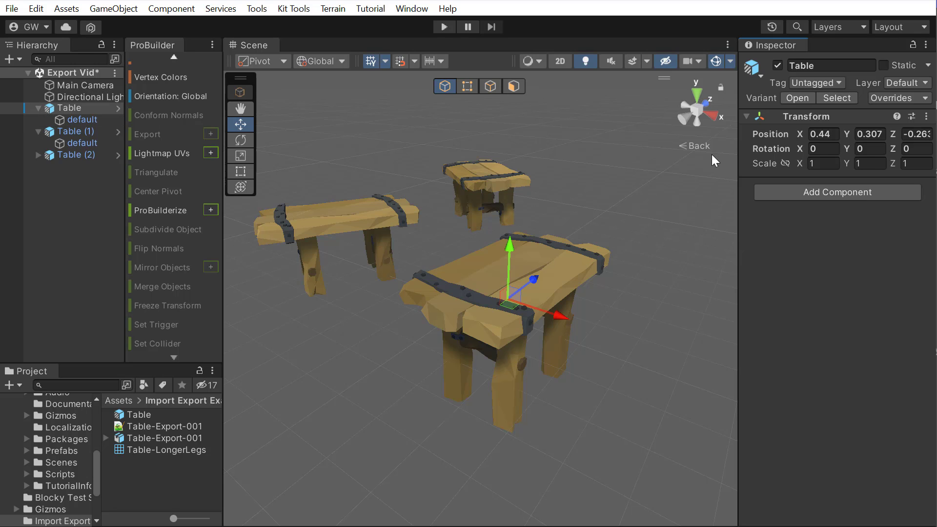
pyautogui.click(905, 98)
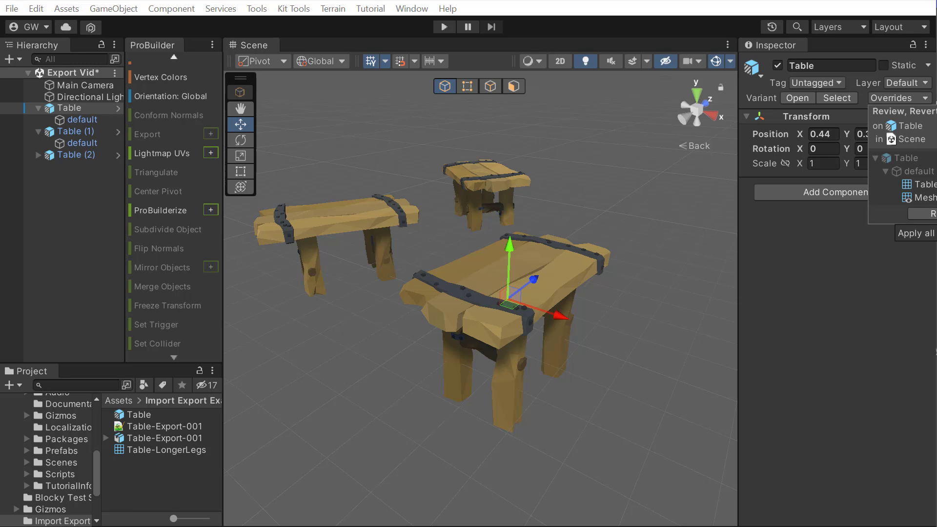
pyautogui.click(911, 234)
pyautogui.keyDown('alt'); pyautogui.moveTo(377, 295); pyautogui.dragTo(444, 262); pyautogui.keyUp('alt')
pyautogui.moveTo(550, 300); pyautogui.dragTo(505, 301, button='middle')
pyautogui.click(428, 263)
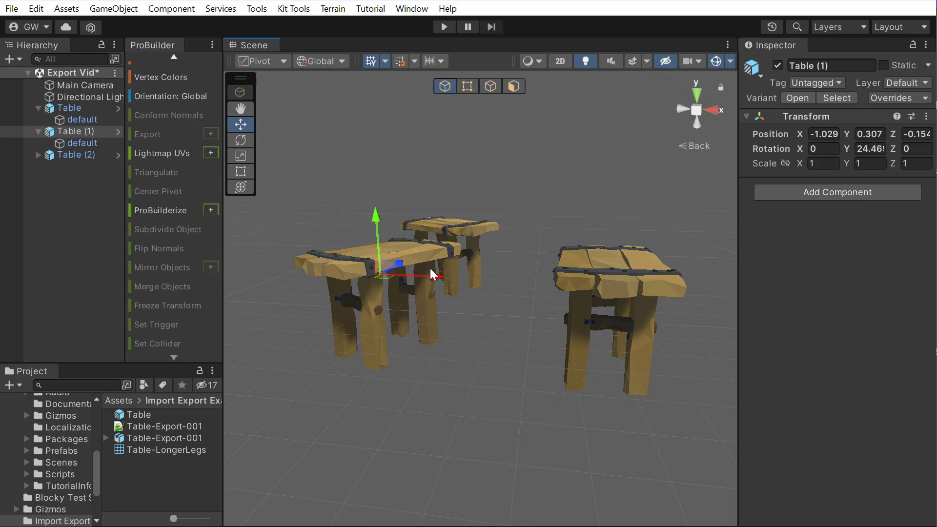
pyautogui.click(174, 450)
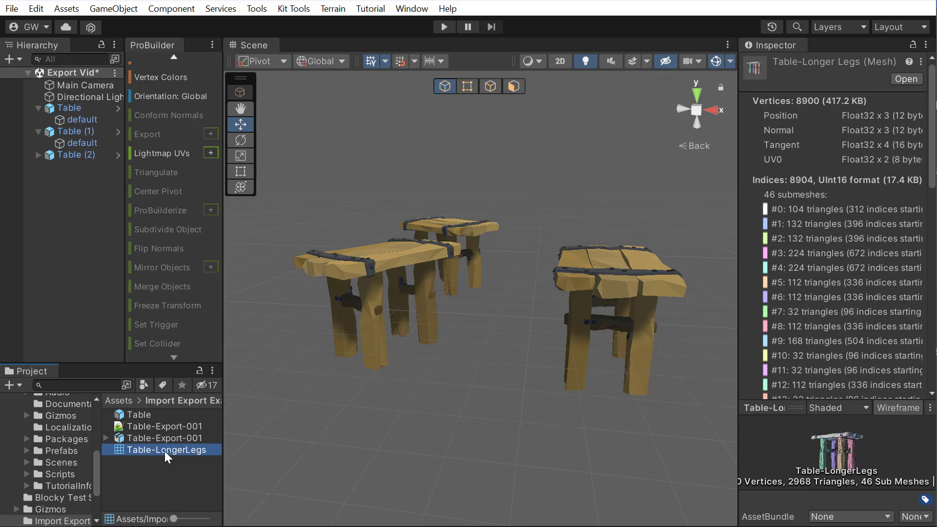
pyautogui.click(154, 438)
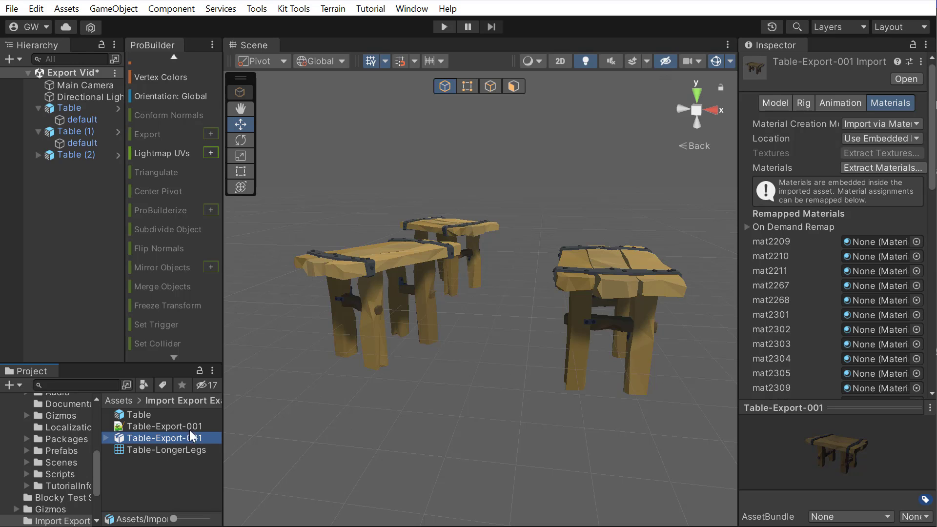
pyautogui.click(498, 302)
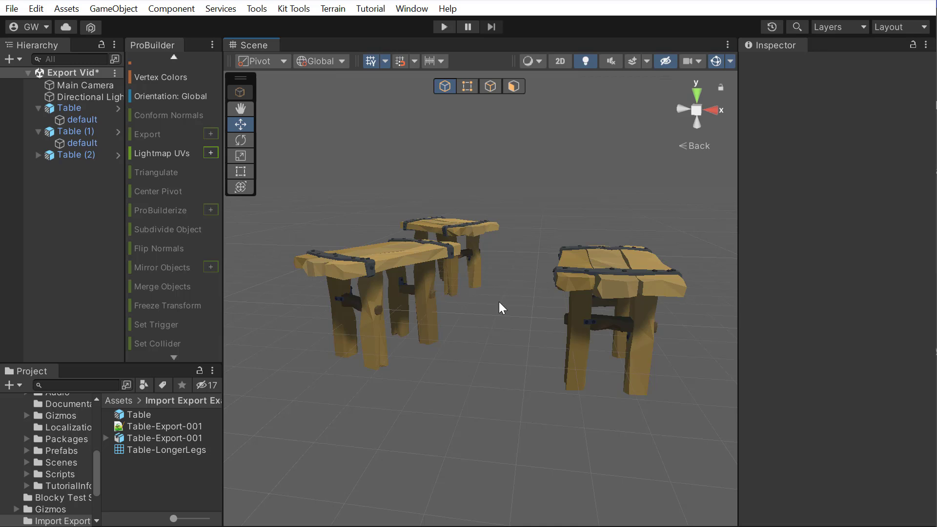
pyautogui.keyDown('alt'); pyautogui.moveTo(499, 301); pyautogui.dragTo(441, 305); pyautogui.keyUp('alt')
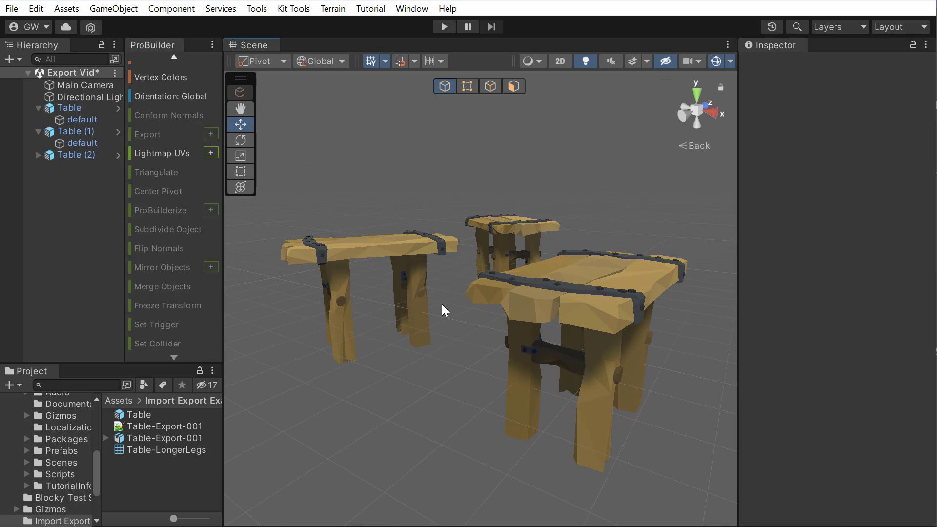
pyautogui.click(149, 452)
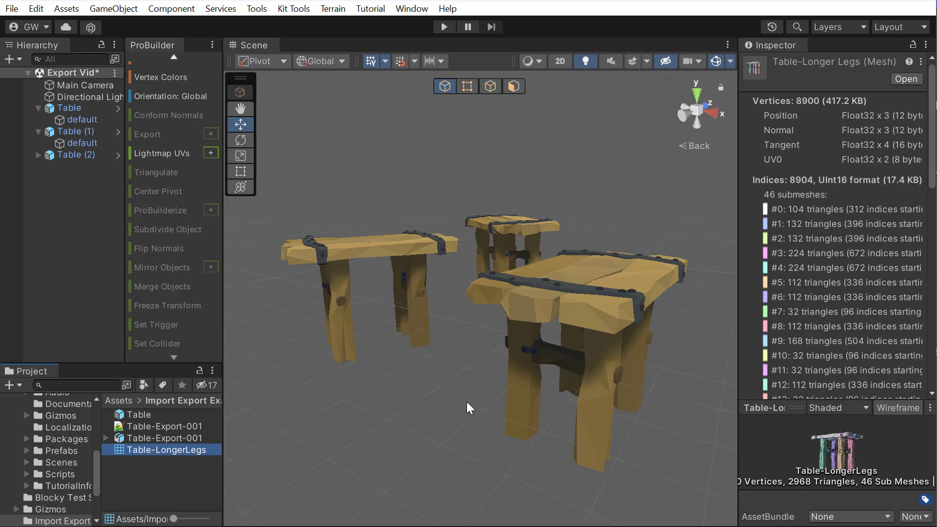
pyautogui.click(413, 427)
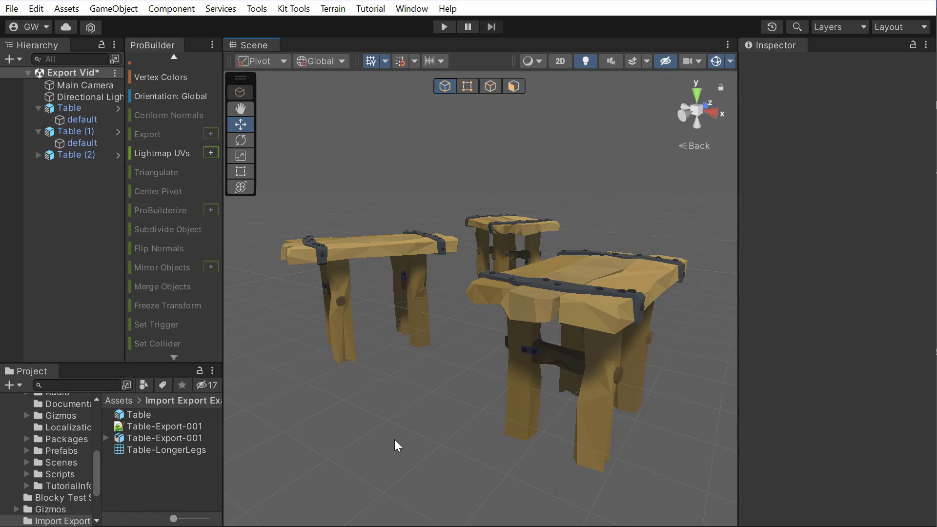